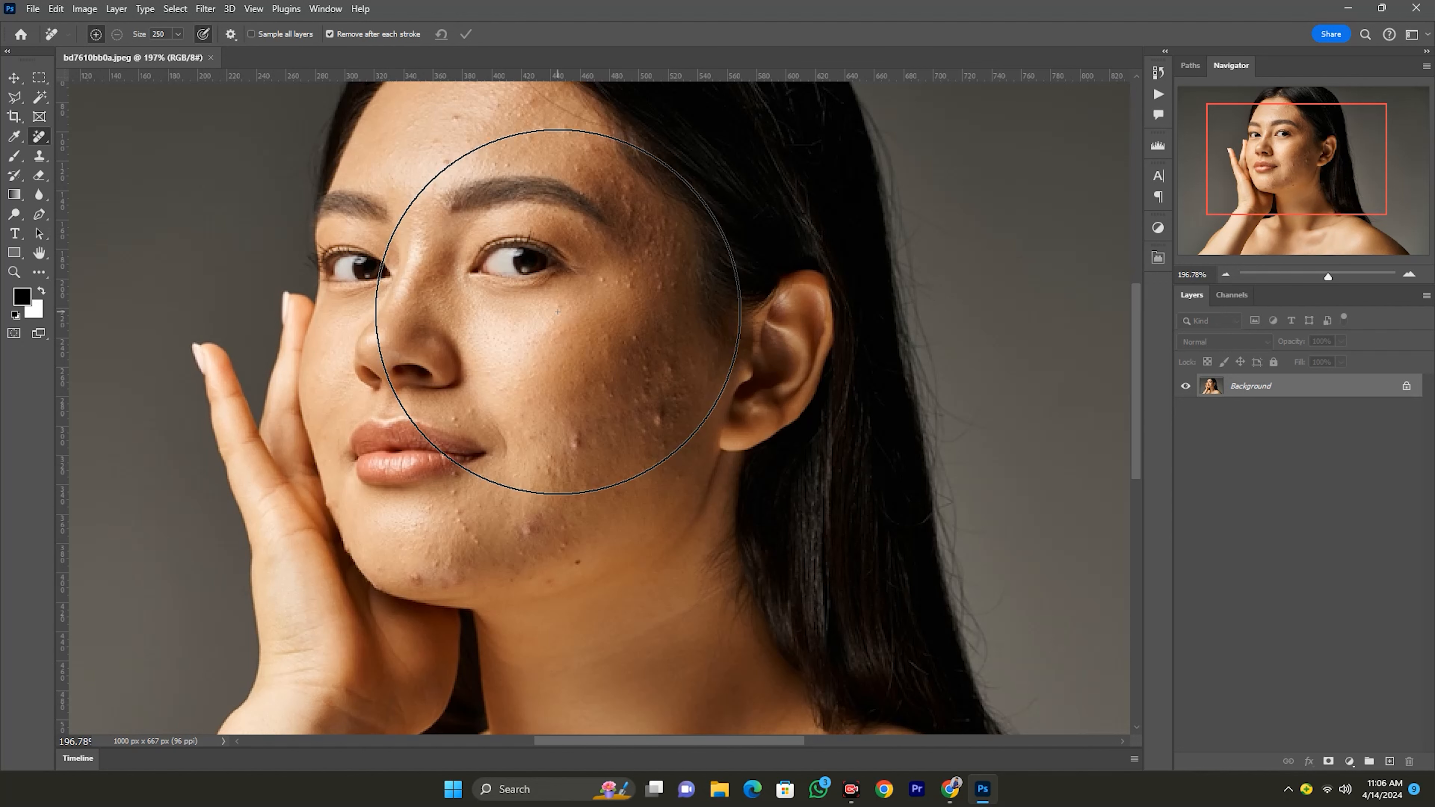
# Step: Reduce the Spot Healing Brush to size 9 and heal the bumps along the jaw edge beside the hand
pyautogui.press('[')
pyautogui.press('[')
pyautogui.press('[')
pyautogui.press('[')
pyautogui.press('[')
pyautogui.press('[')
pyautogui.press('[')
pyautogui.press('[')
pyautogui.press('[')
pyautogui.press('[')
pyautogui.press('[')
pyautogui.press('[')
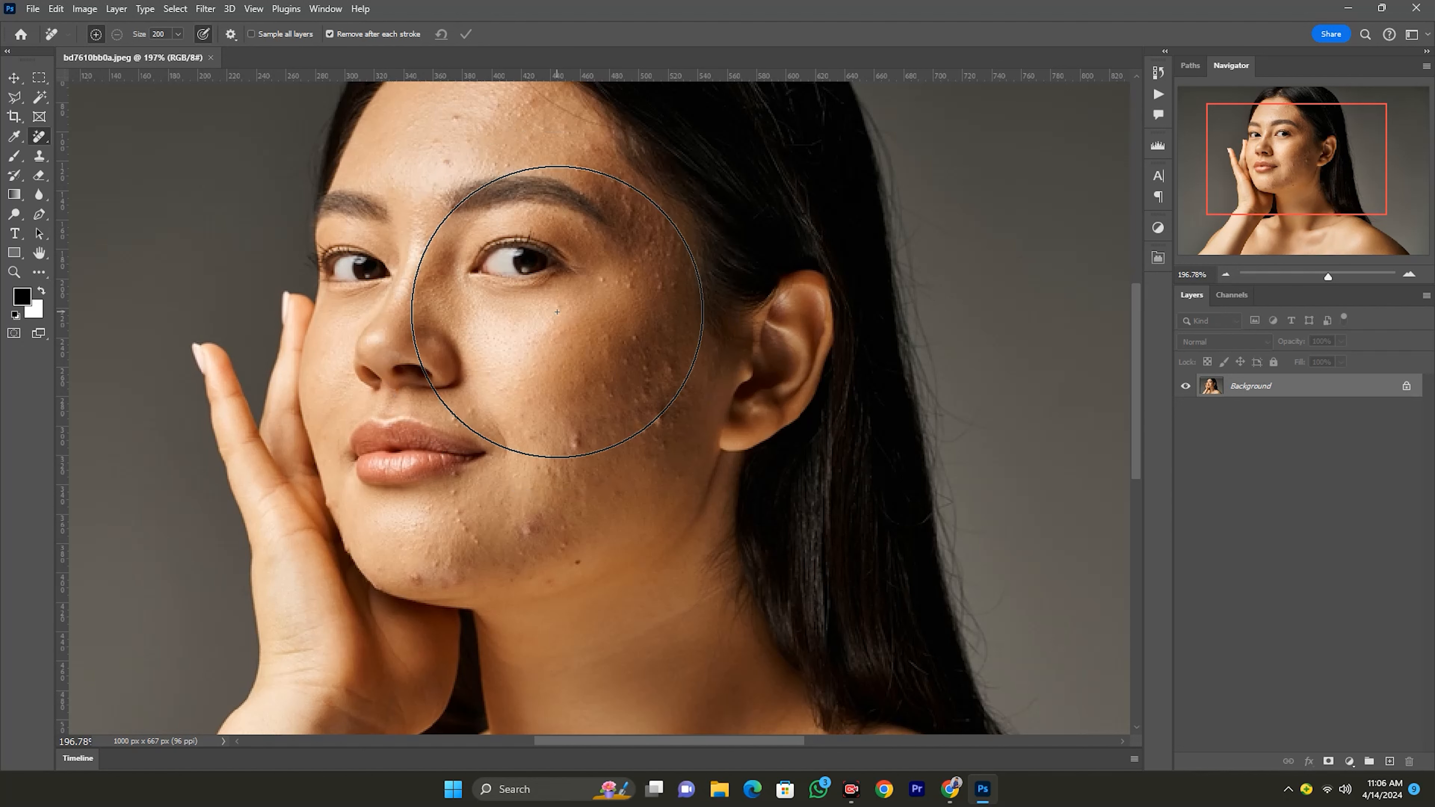
pyautogui.press('[')
pyautogui.press('[')
pyautogui.press('[')
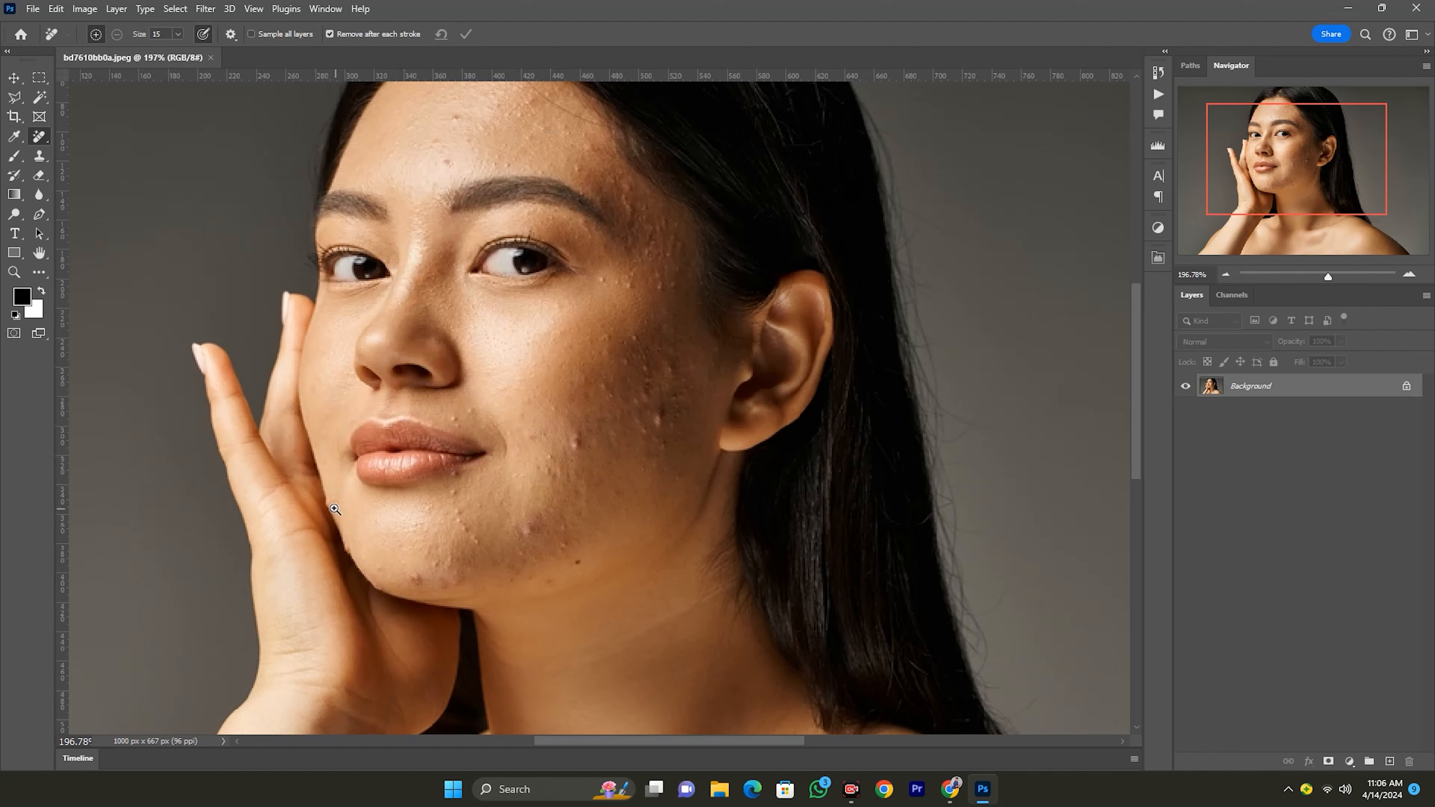
pyautogui.keyDown('ctrl'); pyautogui.click(335, 509); pyautogui.keyUp('ctrl')
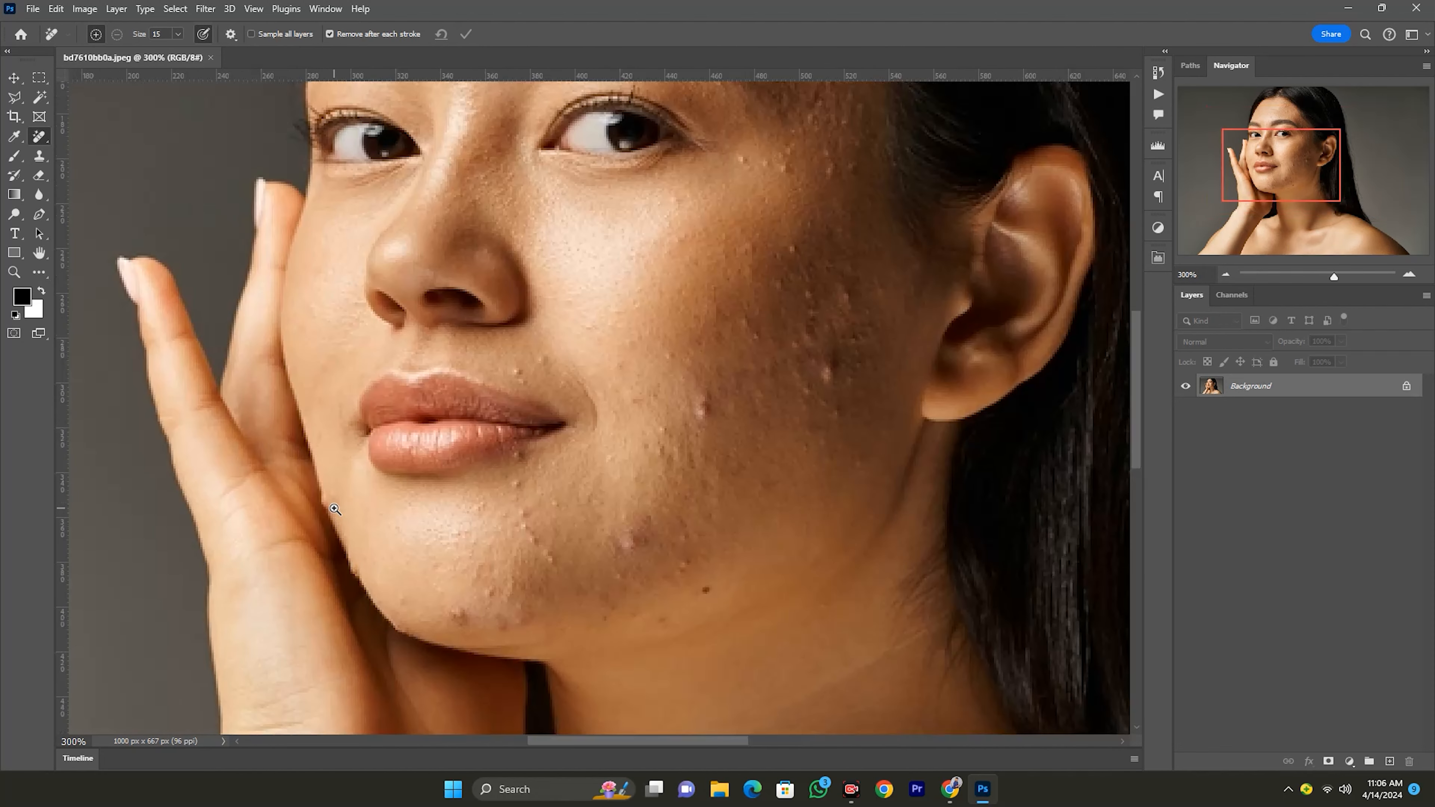
pyautogui.press('[')
pyautogui.press('[')
pyautogui.moveTo(320, 482); pyautogui.dragTo(361, 588)
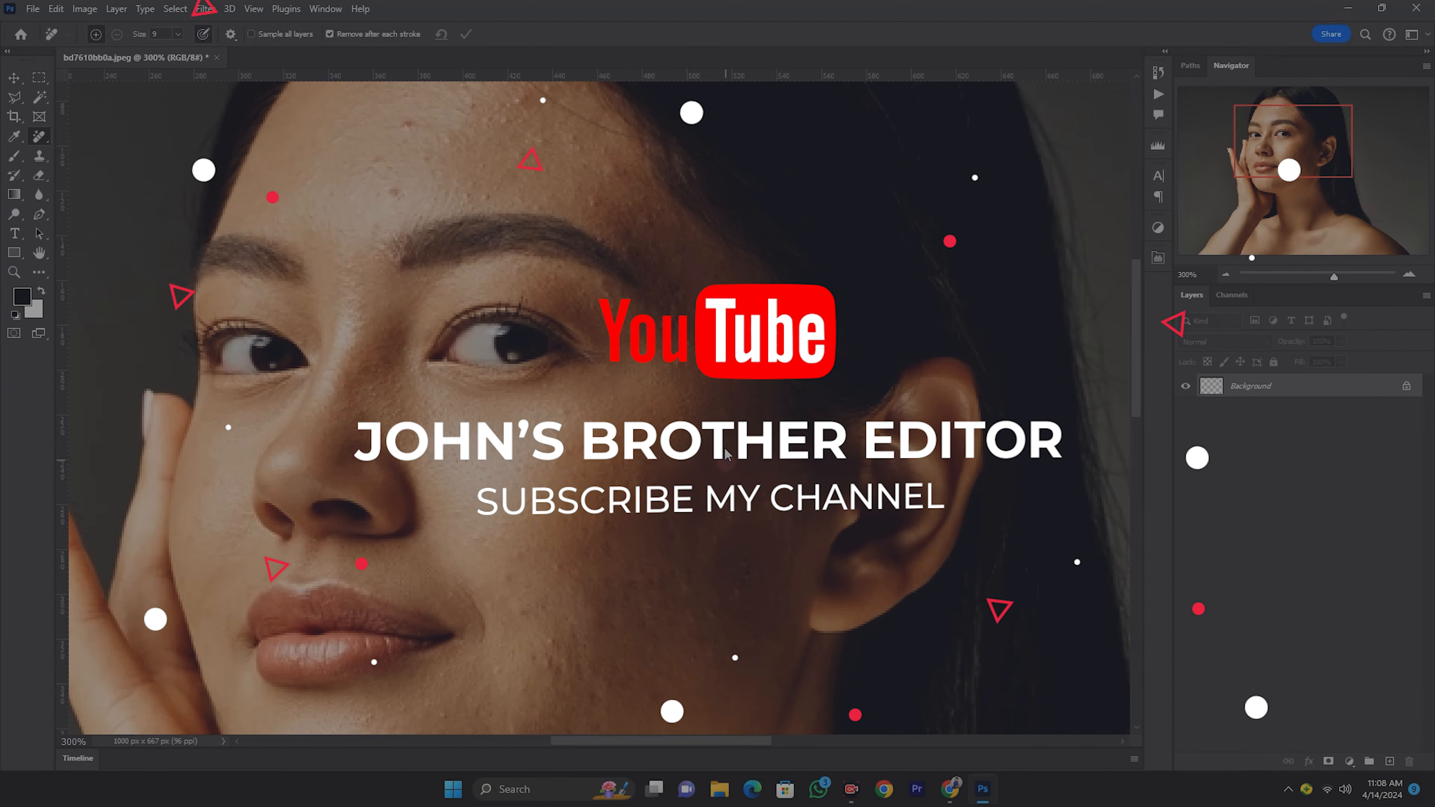
# Step: Heal the remaining blemishes on the cheek in front of the ear and fit the whole image on screen
pyautogui.moveTo(748, 504); pyautogui.dragTo(740, 397)
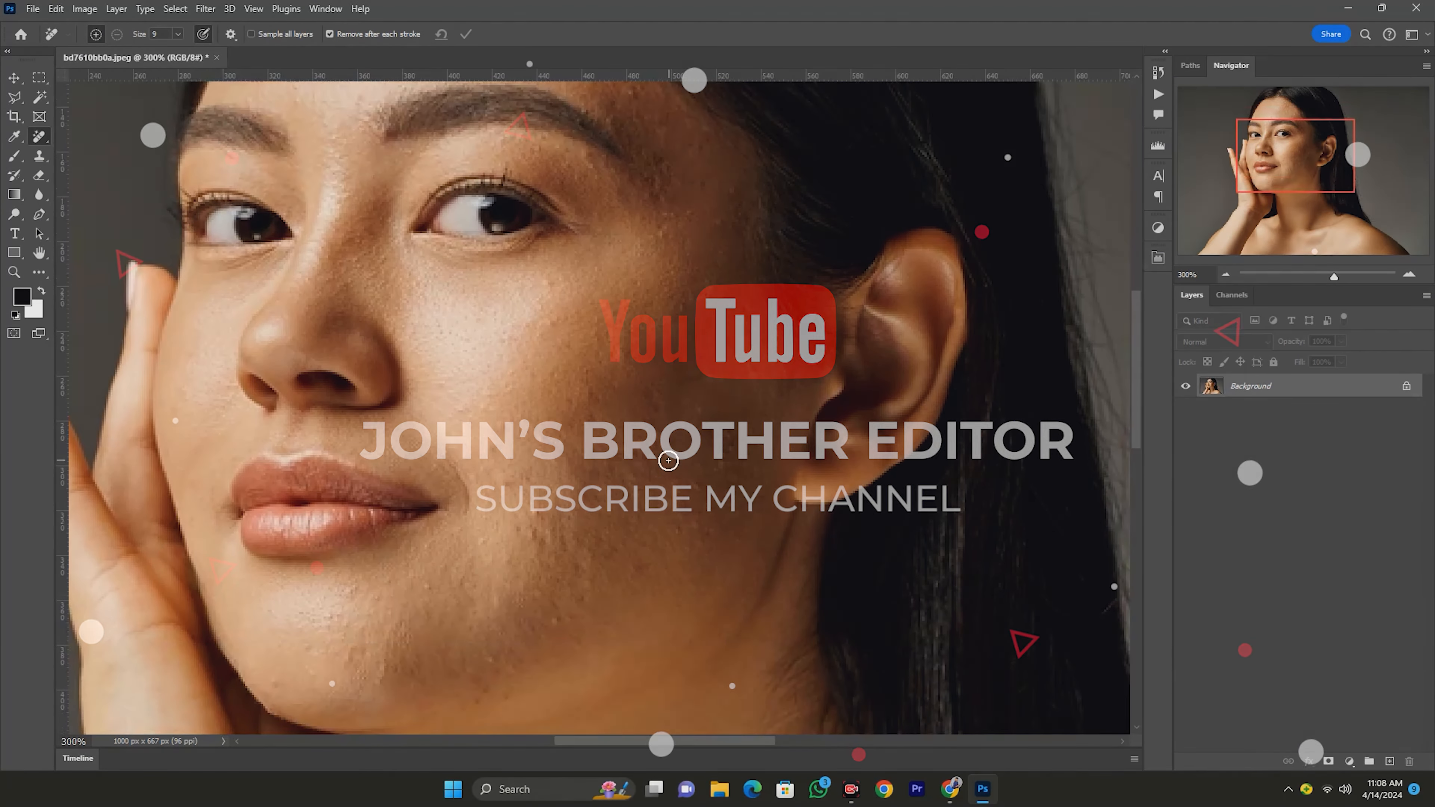
pyautogui.click(698, 420)
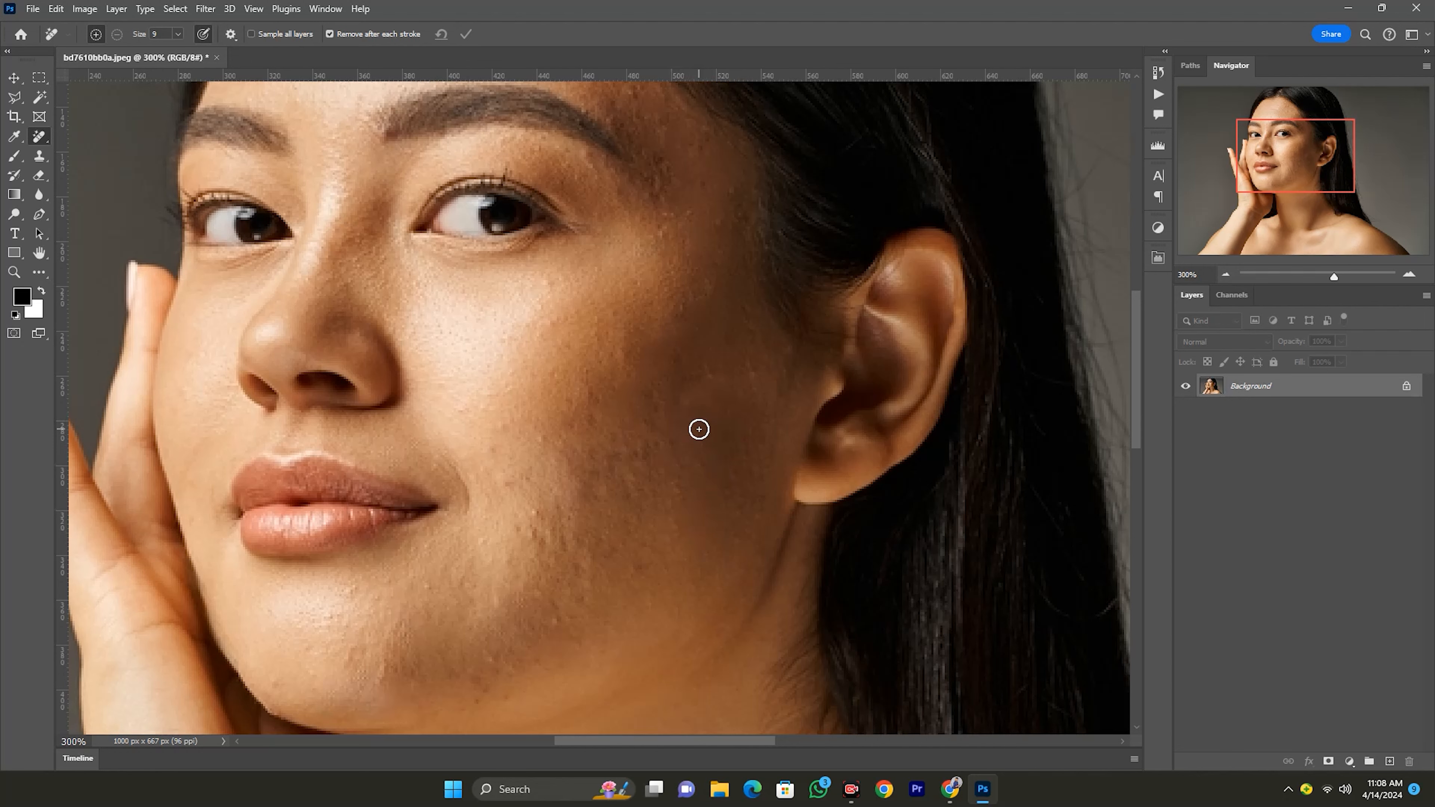
pyautogui.press('z')
pyautogui.rightClick(696, 429)
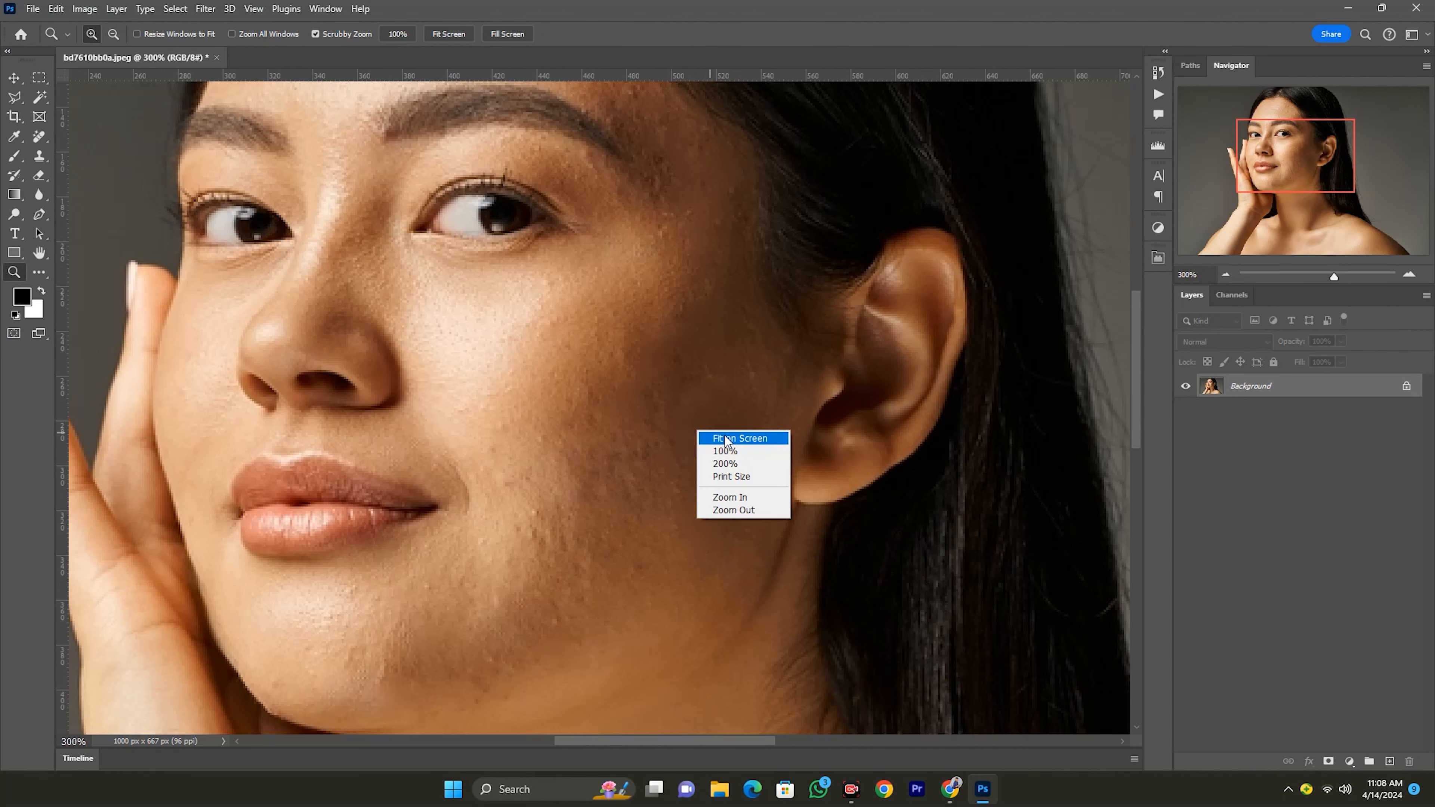
pyautogui.click(727, 439)
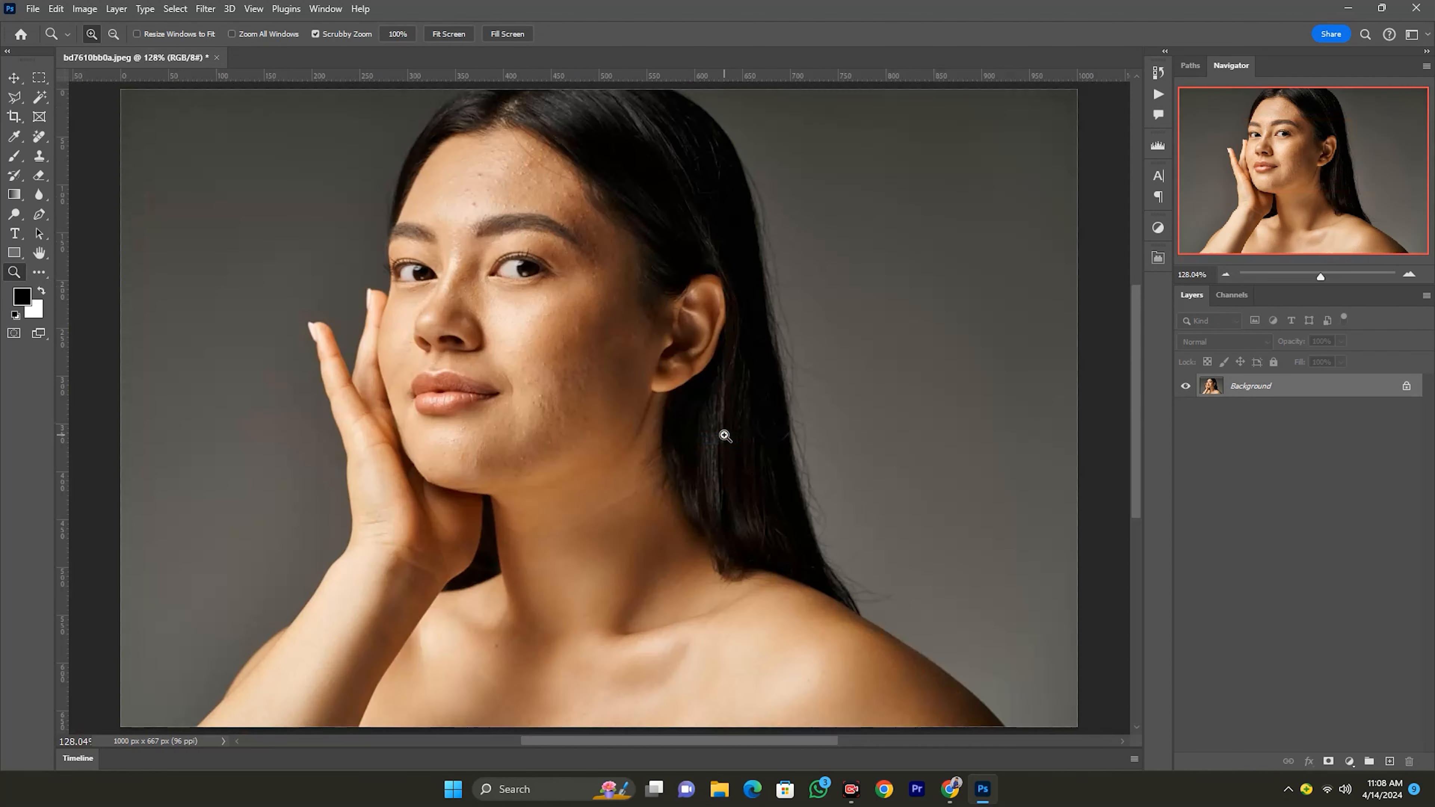
# Step: Duplicate the Background layer and name the copy Softing Skin
pyautogui.press('v')
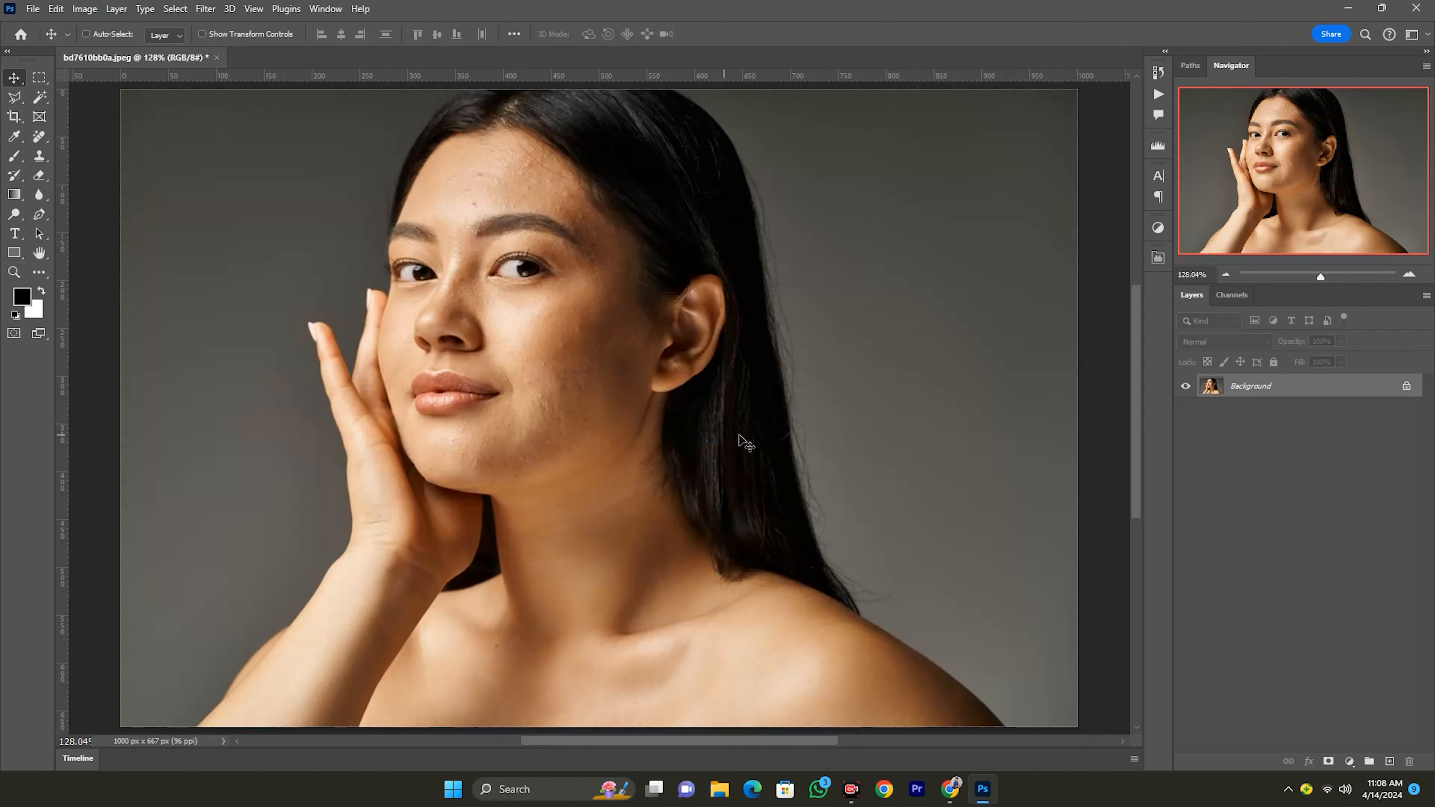
pyautogui.hotkey('ctrl', 'j')
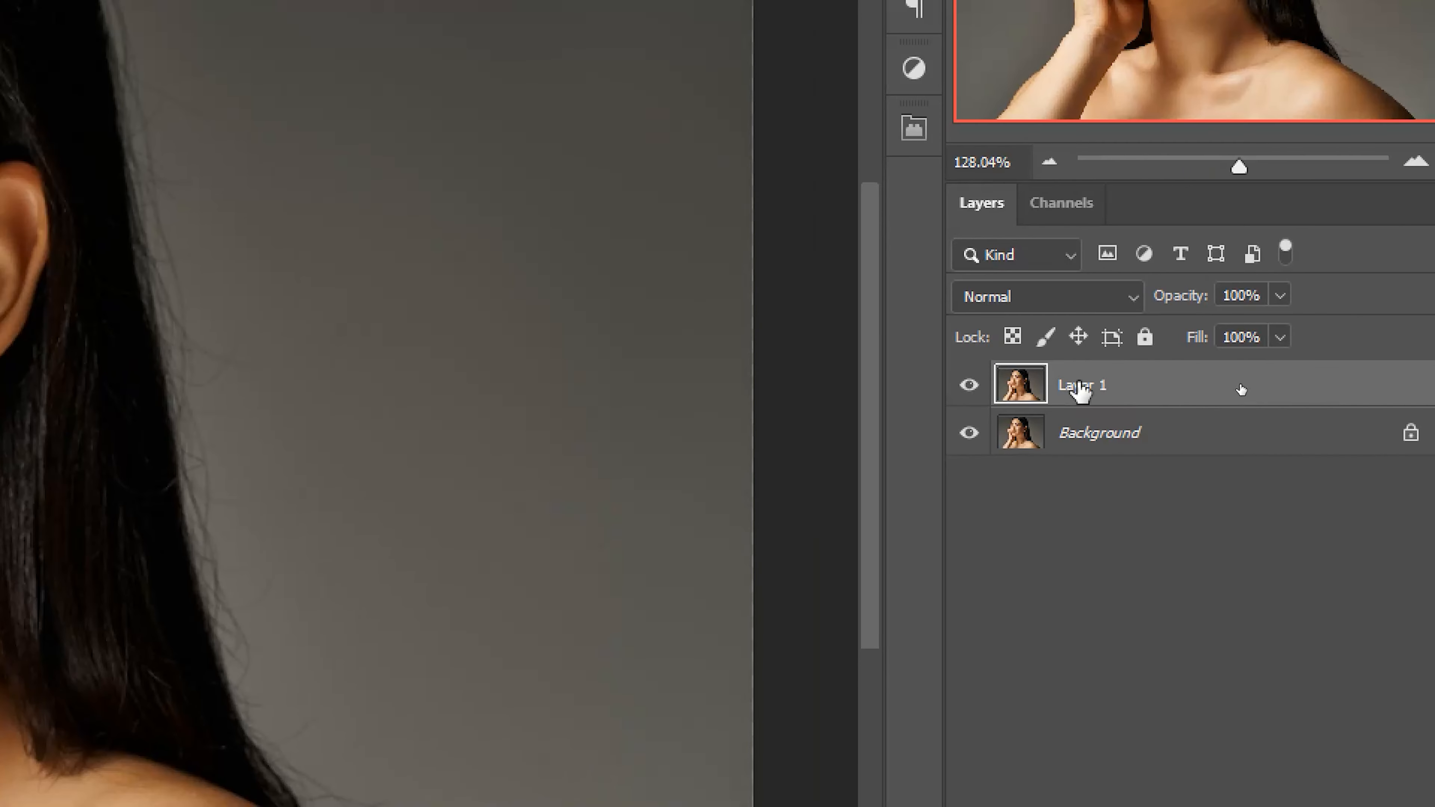
pyautogui.doubleClick(1076, 387)
pyautogui.write('Soft')
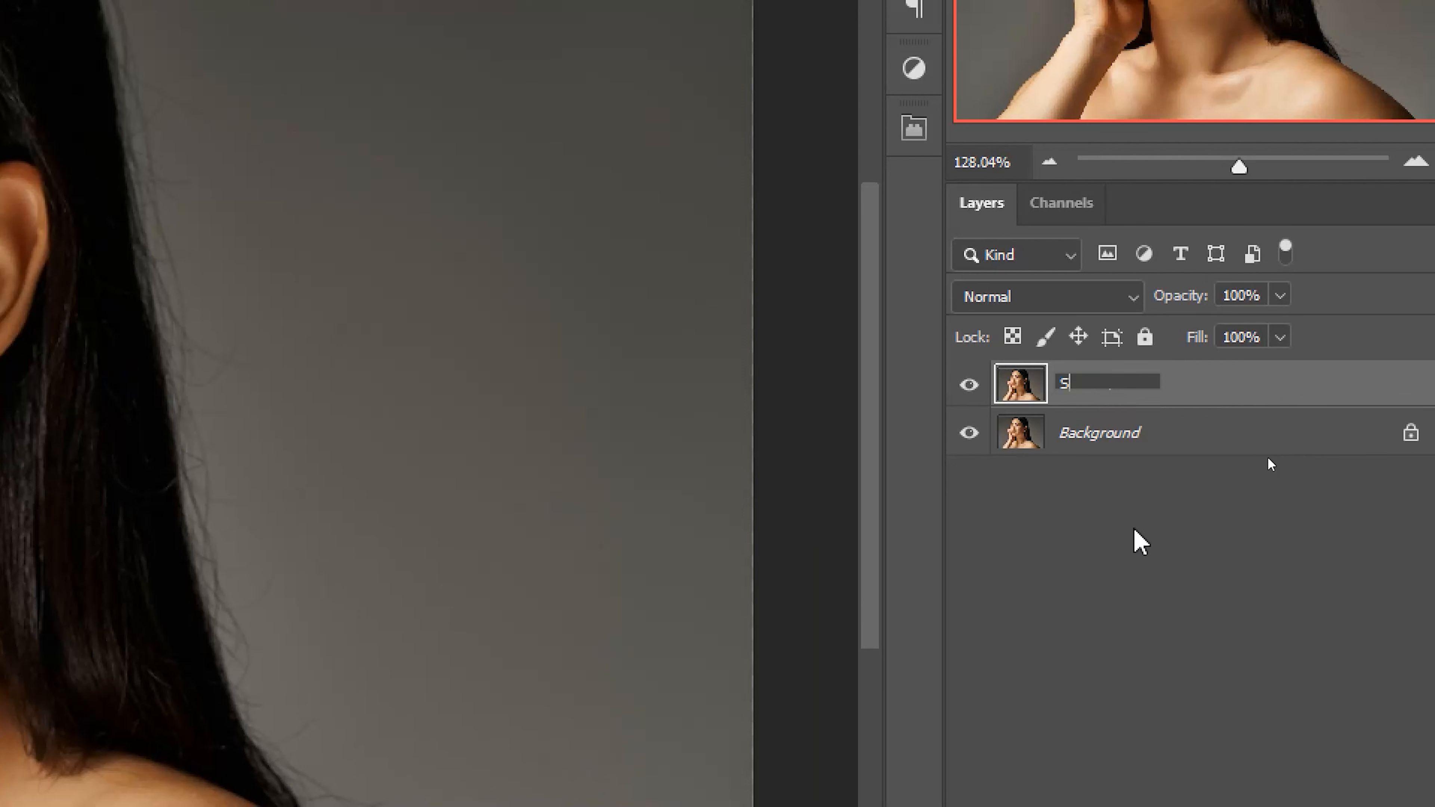
pyautogui.write('ing Skin')
pyautogui.press('Return')
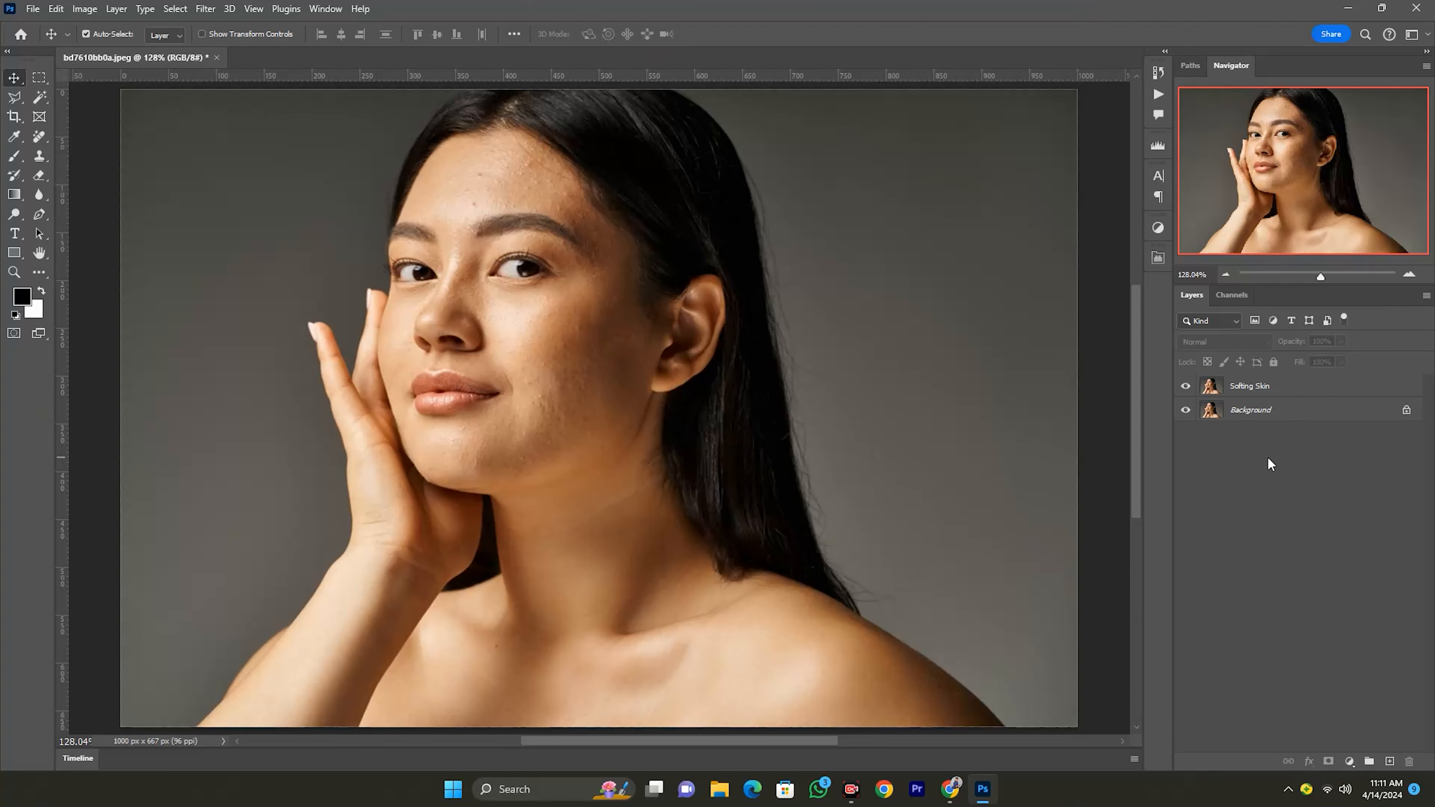
# Step: Invert the colours of the Softing Skin layer and set its blend mode to Hard Light
pyautogui.click(1309, 386)
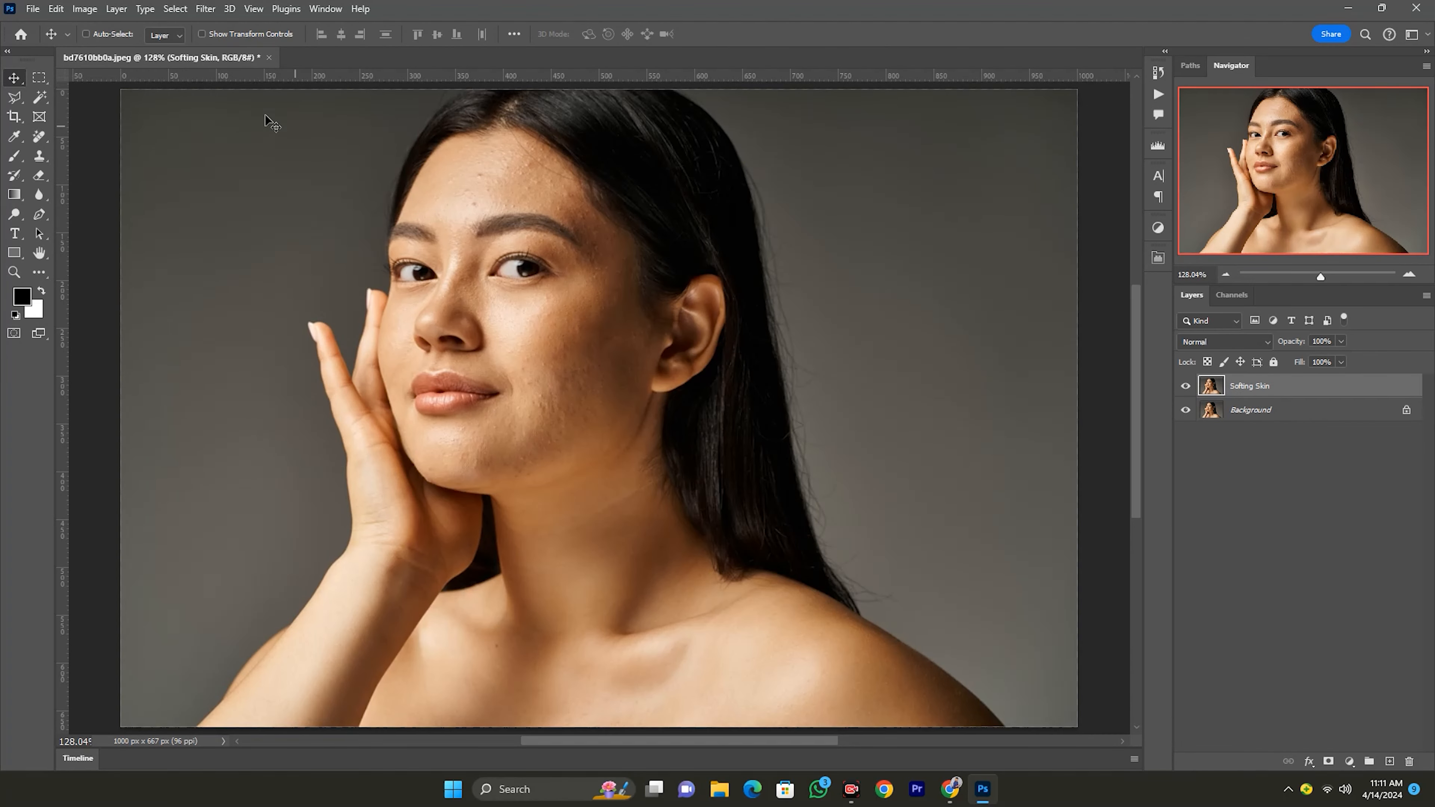
pyautogui.click(84, 9)
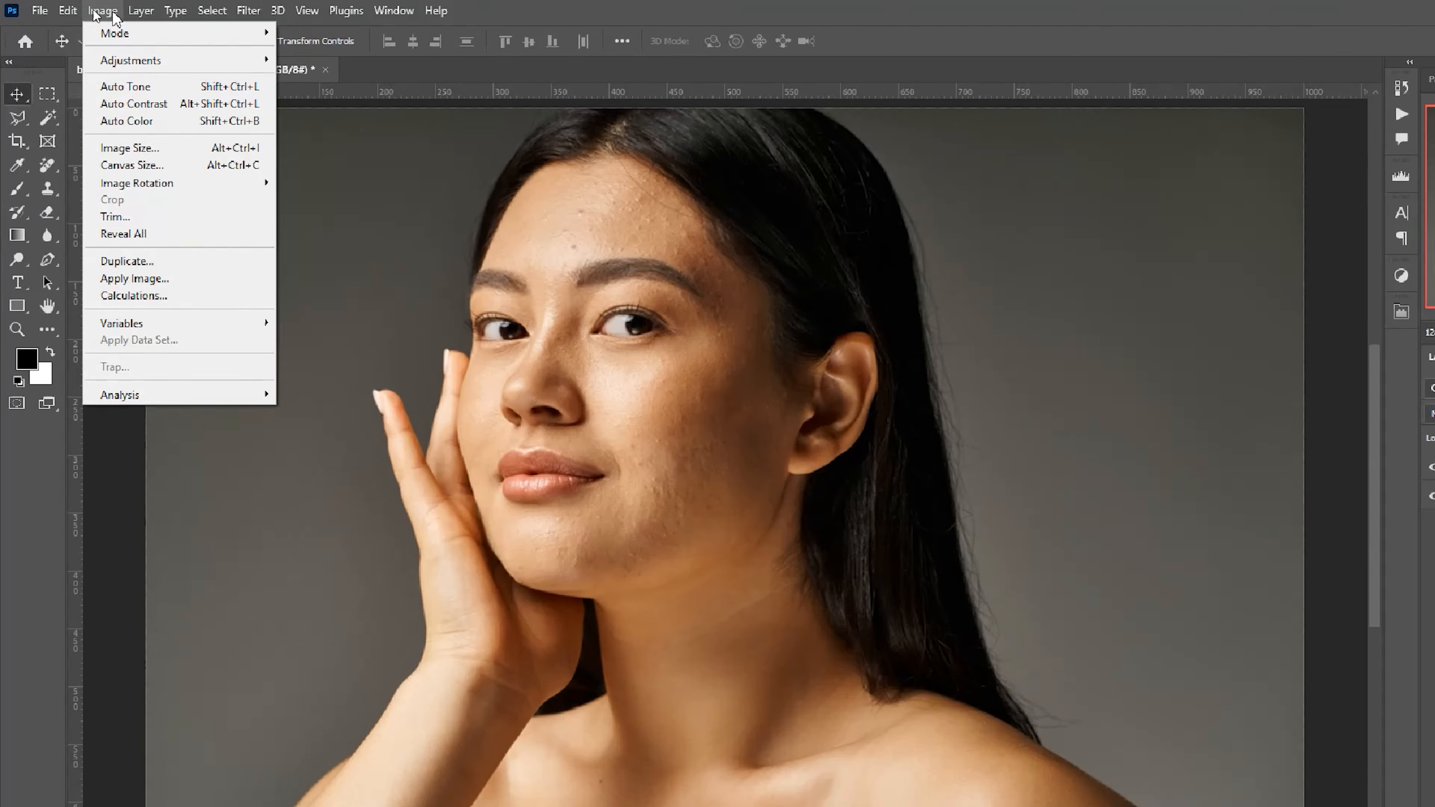
pyautogui.moveTo(243, 101)
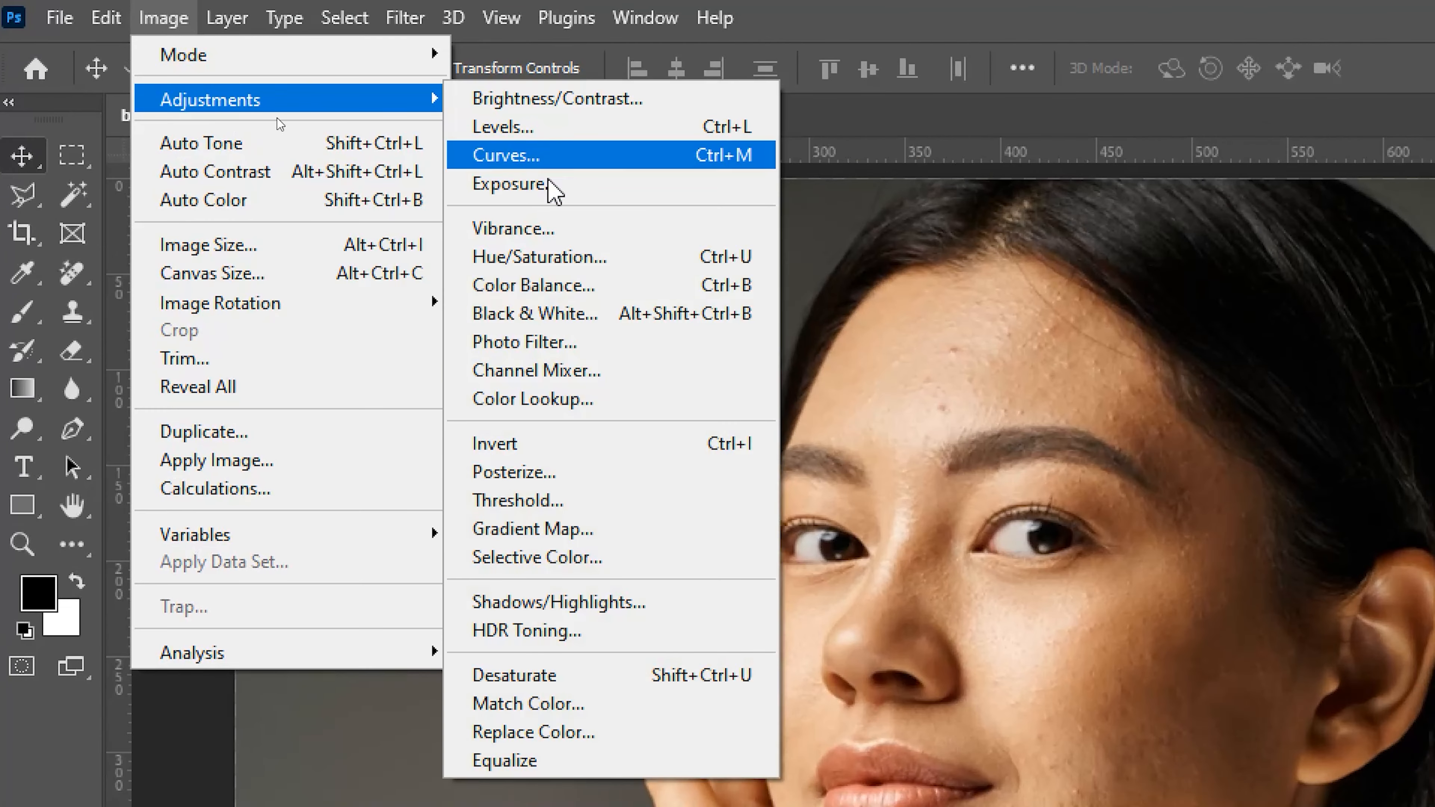
pyautogui.click(592, 449)
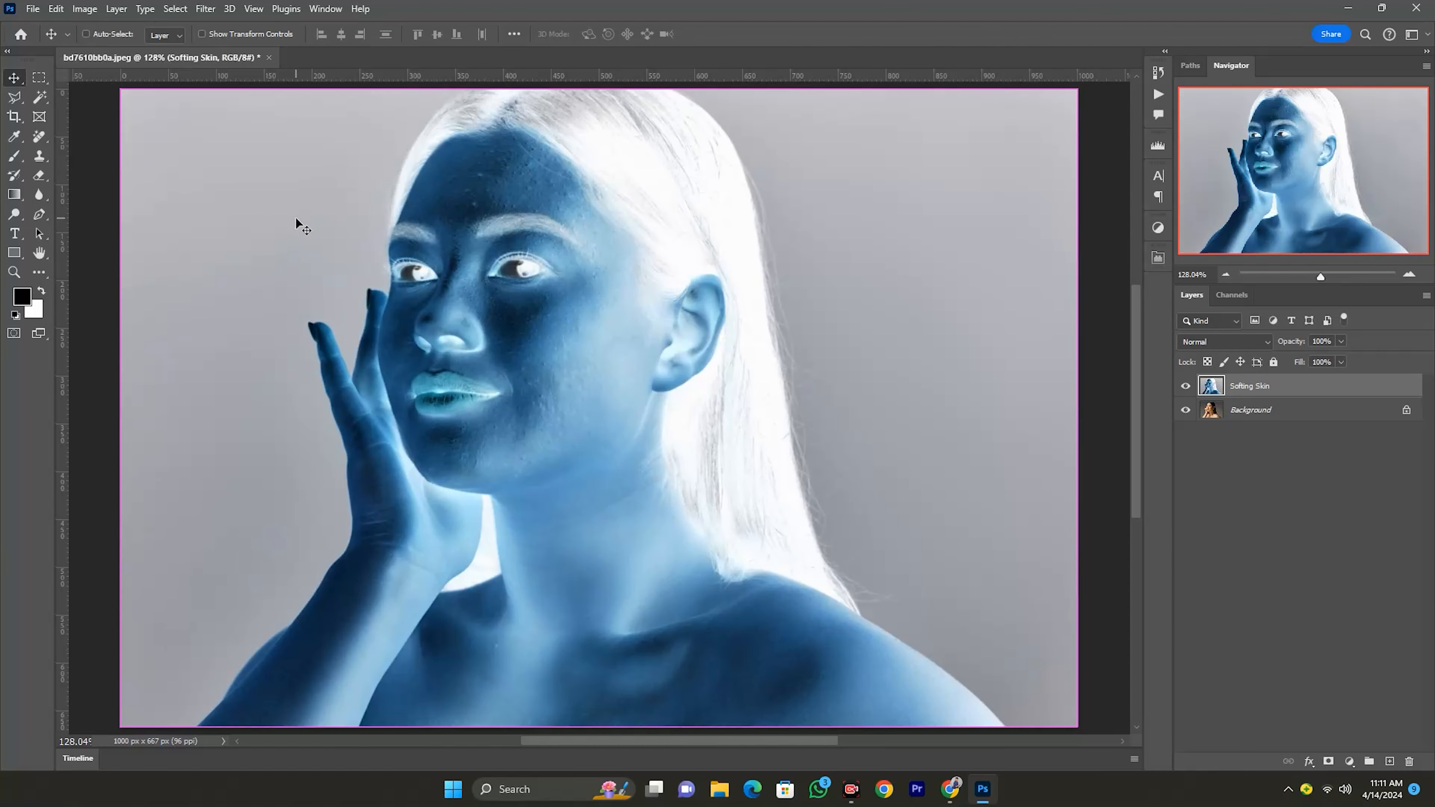
pyautogui.click(1226, 342)
pyautogui.click(1203, 582)
# Step: Apply a High Pass filter with a 4.0 pixel radius to the Softing Skin layer
pyautogui.click(205, 9)
pyautogui.moveTo(221, 362)
pyautogui.click(418, 378)
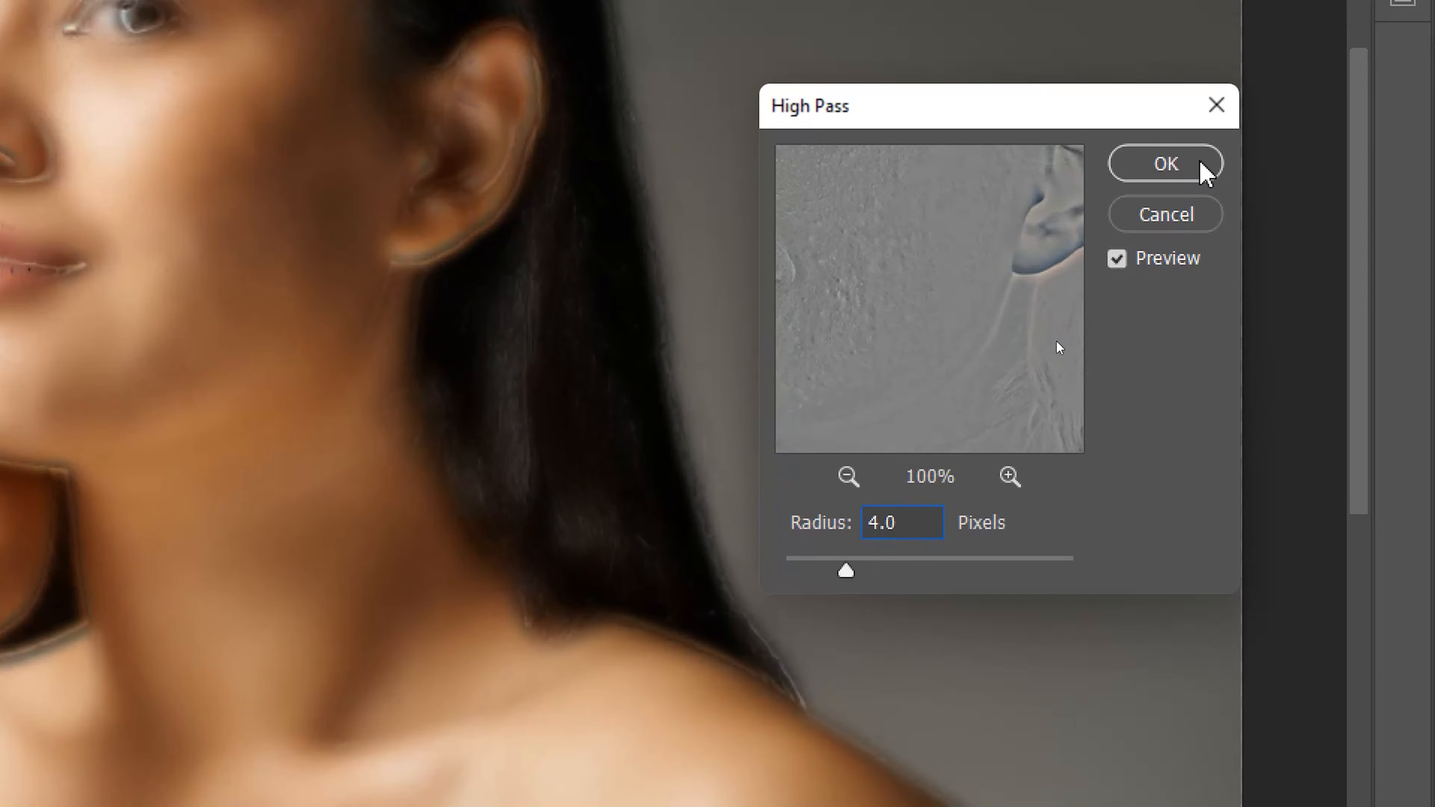
pyautogui.click(1203, 165)
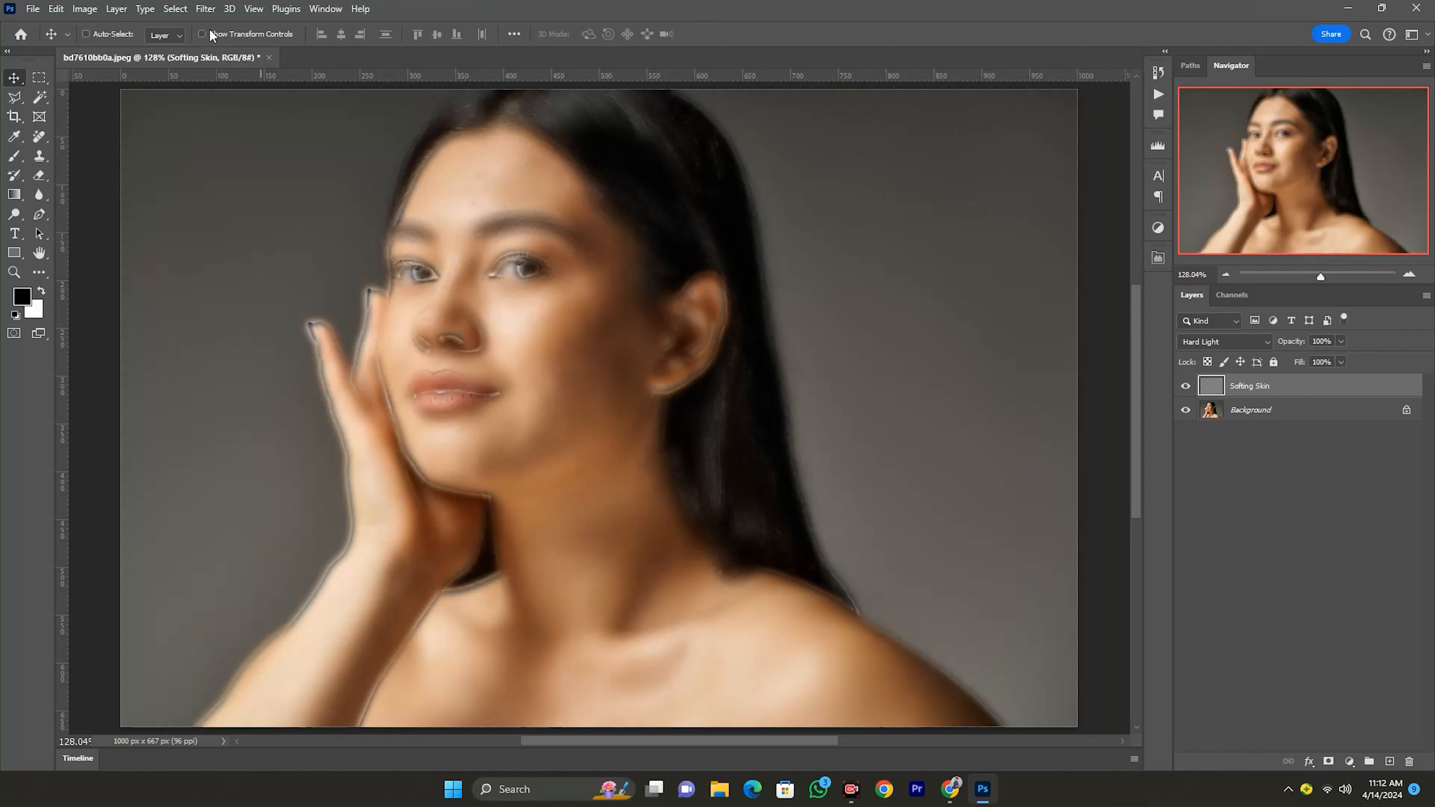
# Step: Apply a Gaussian Blur with a 0.7 pixel radius to the Softing Skin layer
pyautogui.click(203, 10)
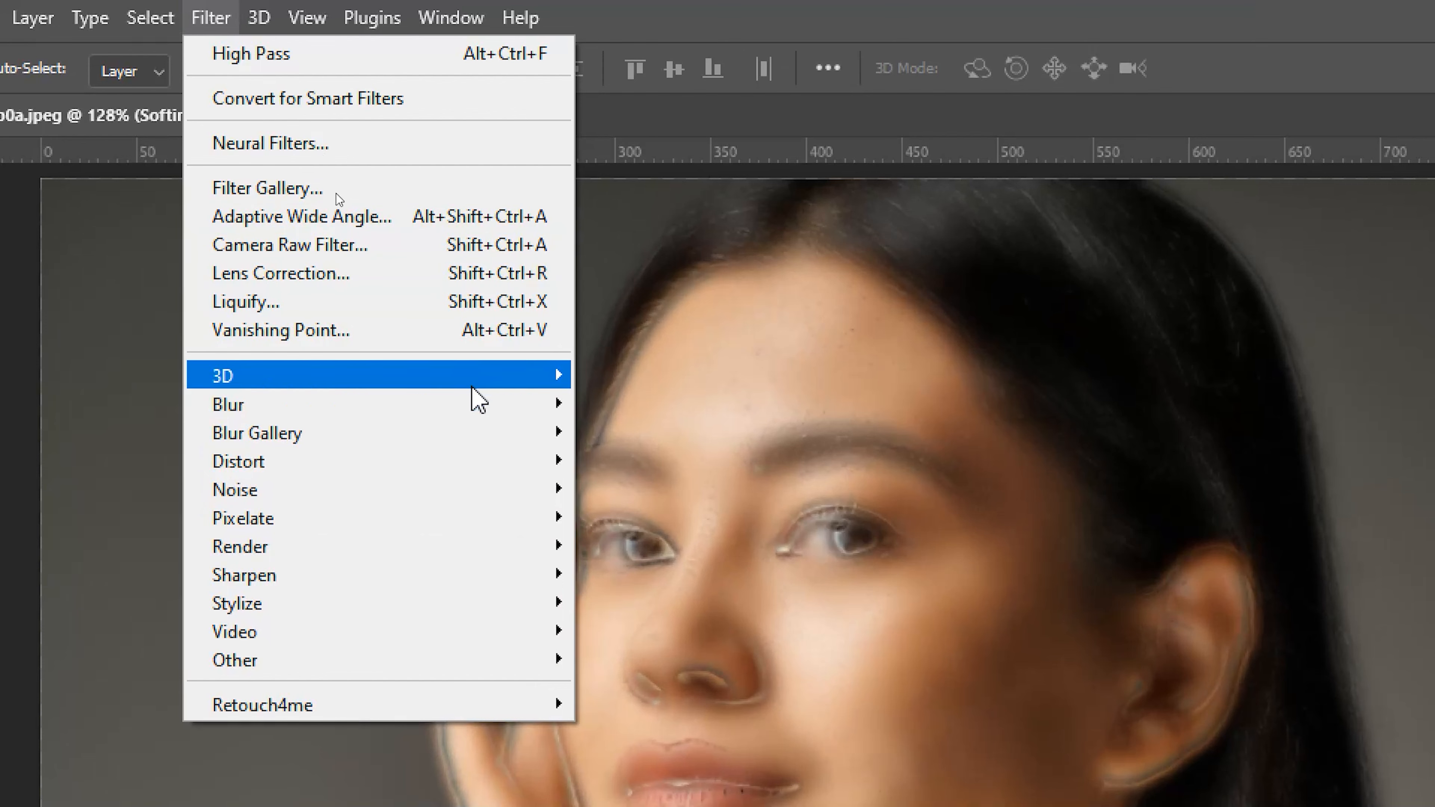
pyautogui.moveTo(481, 408)
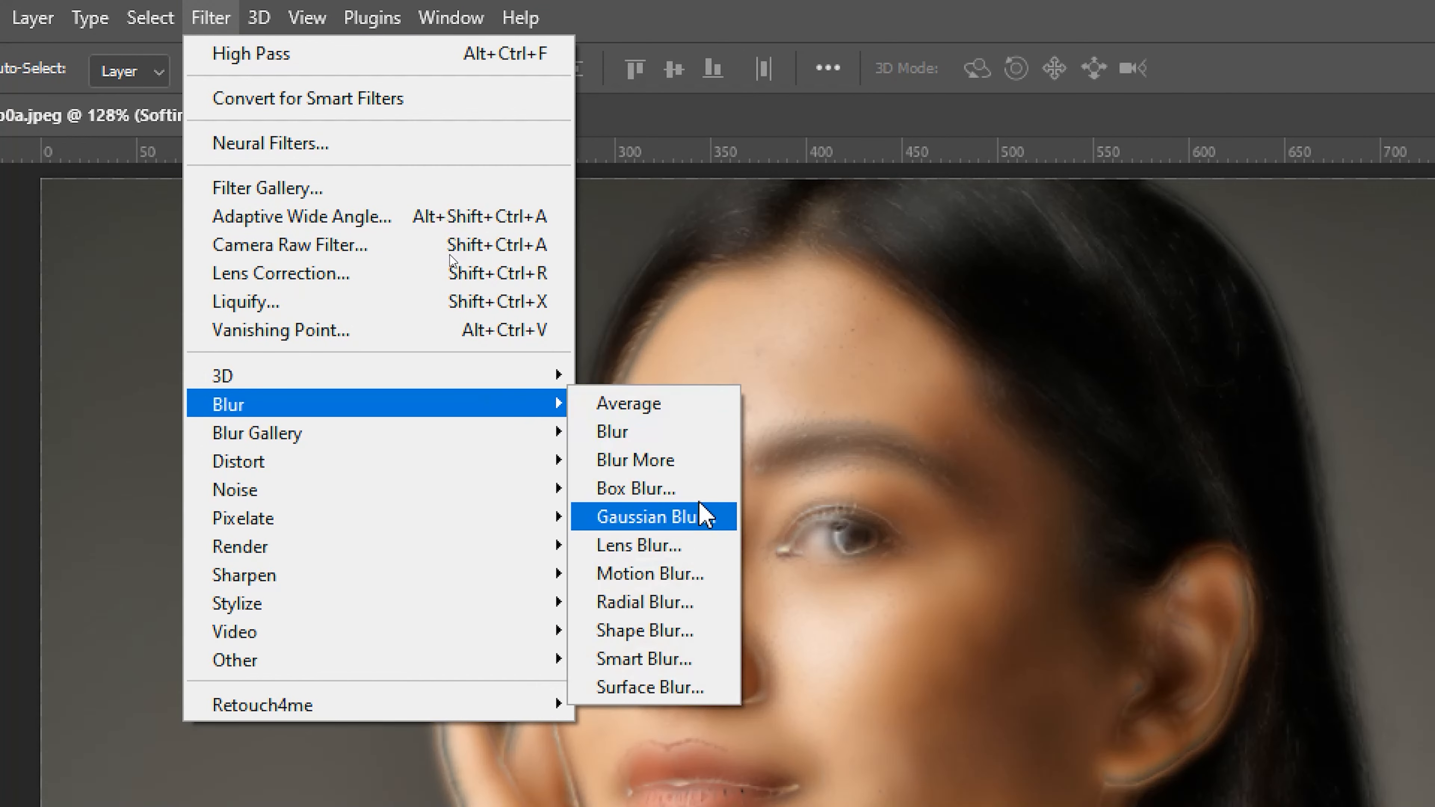
pyautogui.click(704, 517)
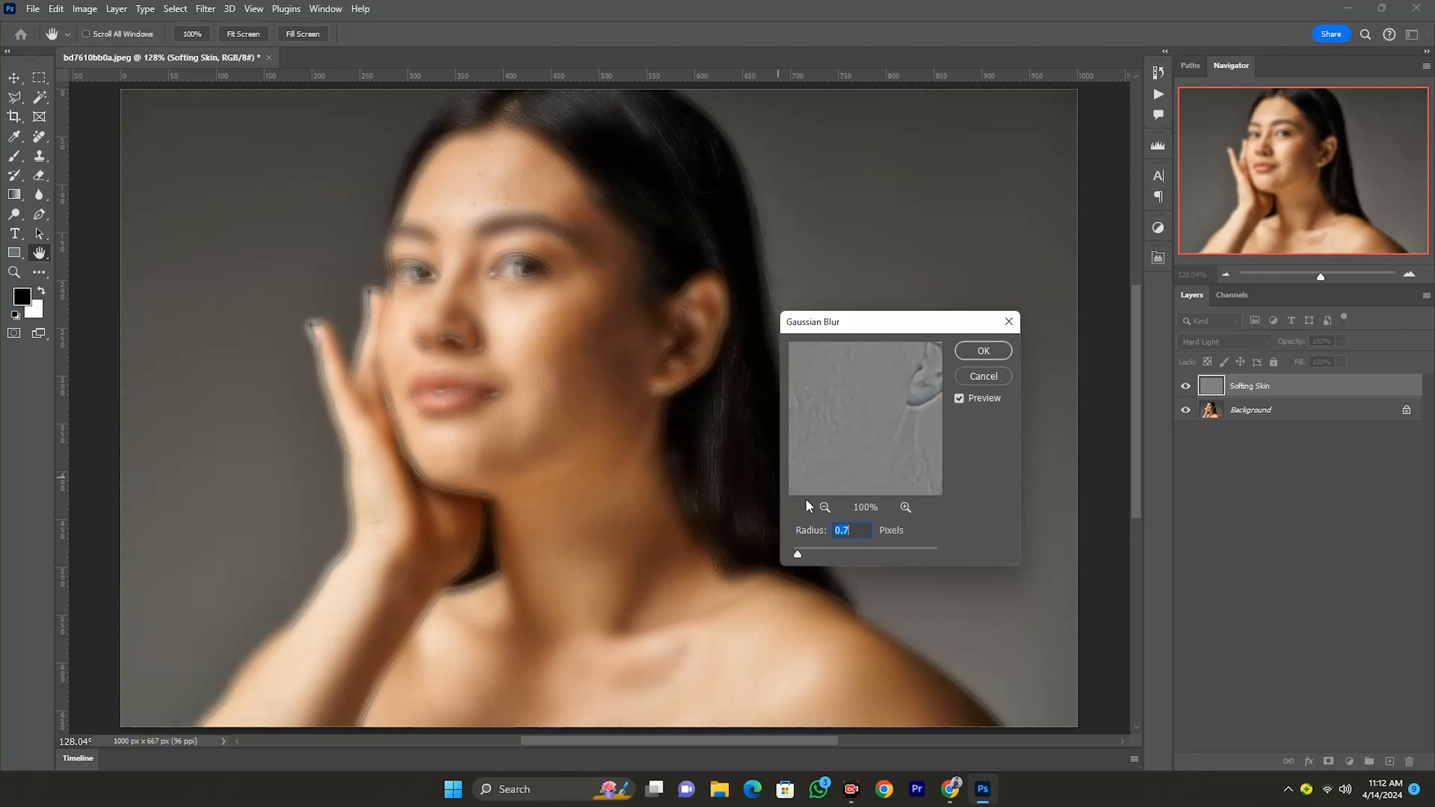
pyautogui.click(853, 529)
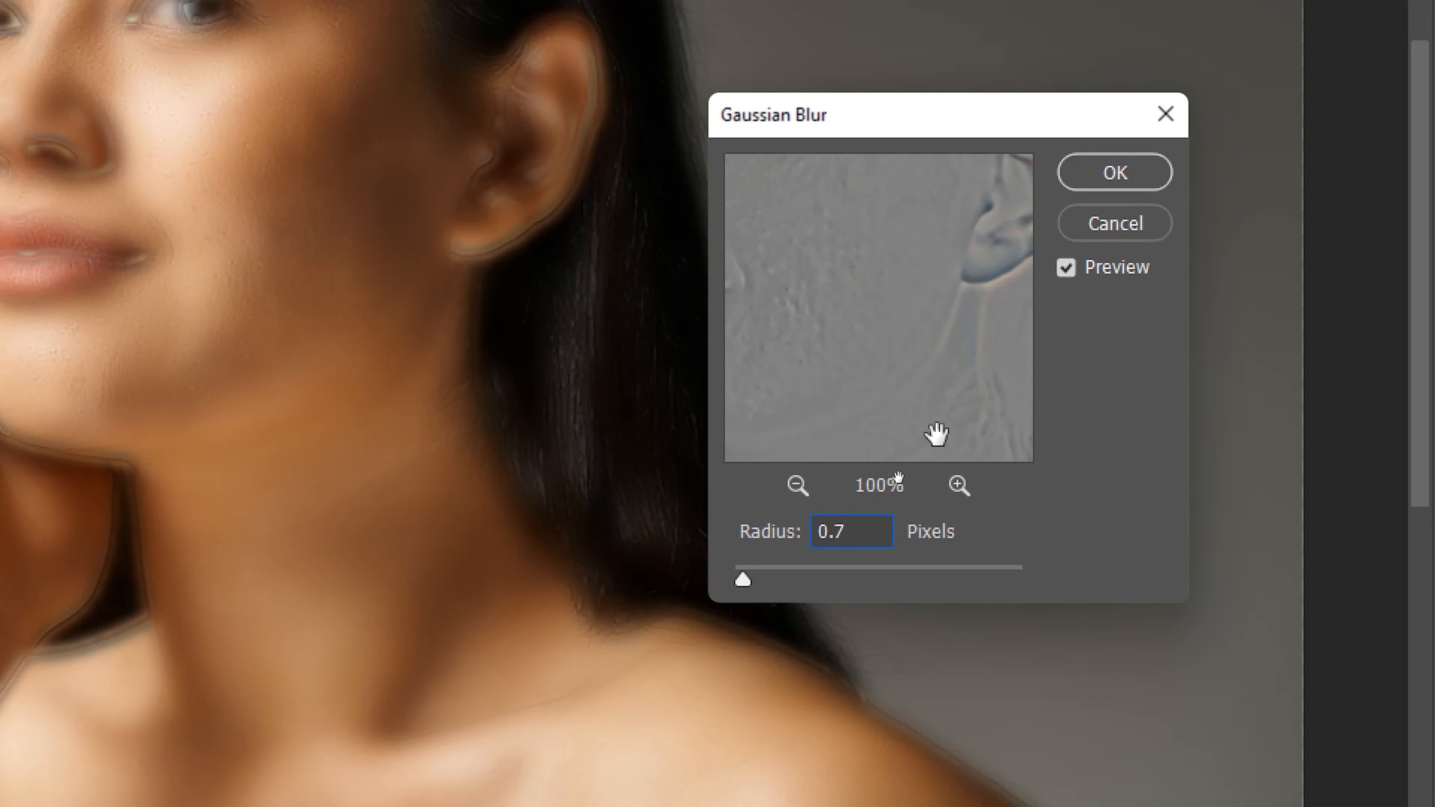
pyautogui.press('alt')
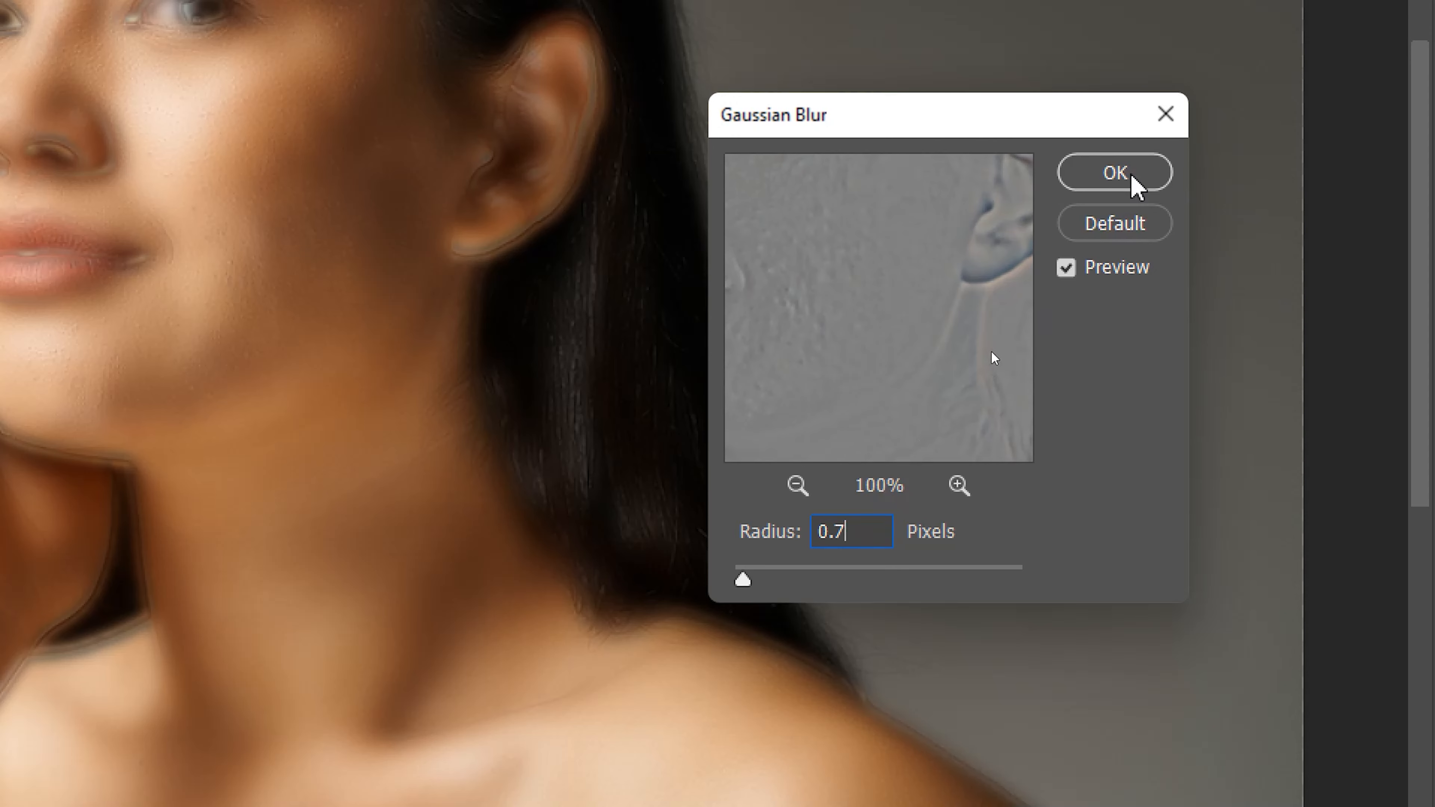
pyautogui.click(1131, 177)
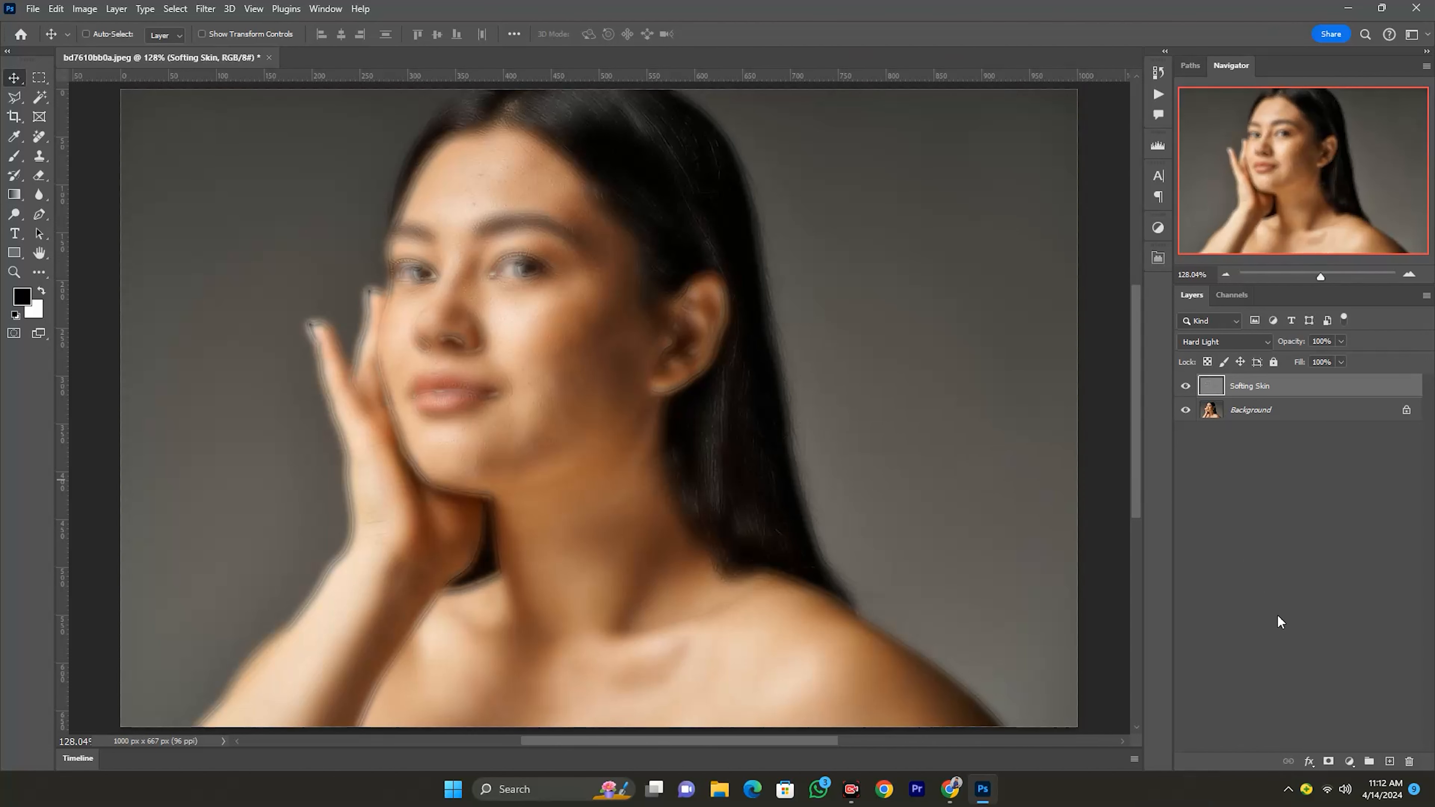
# Step: Add a black mask to the Softing Skin layer and prepare the Soft Round brush with white as foreground colour
pyautogui.keyDown('alt'); pyautogui.click(1329, 763); pyautogui.keyUp('alt')
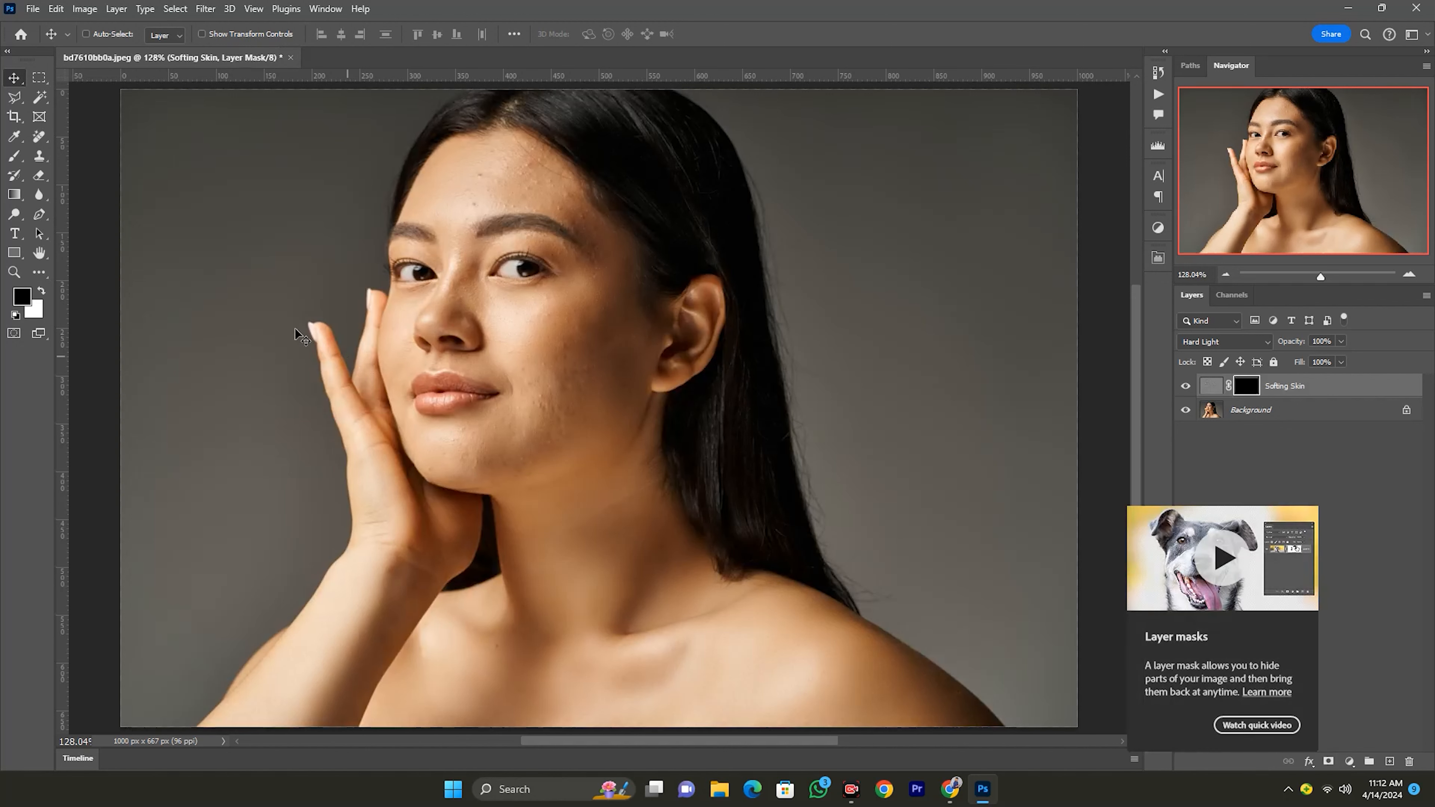
pyautogui.click(20, 153)
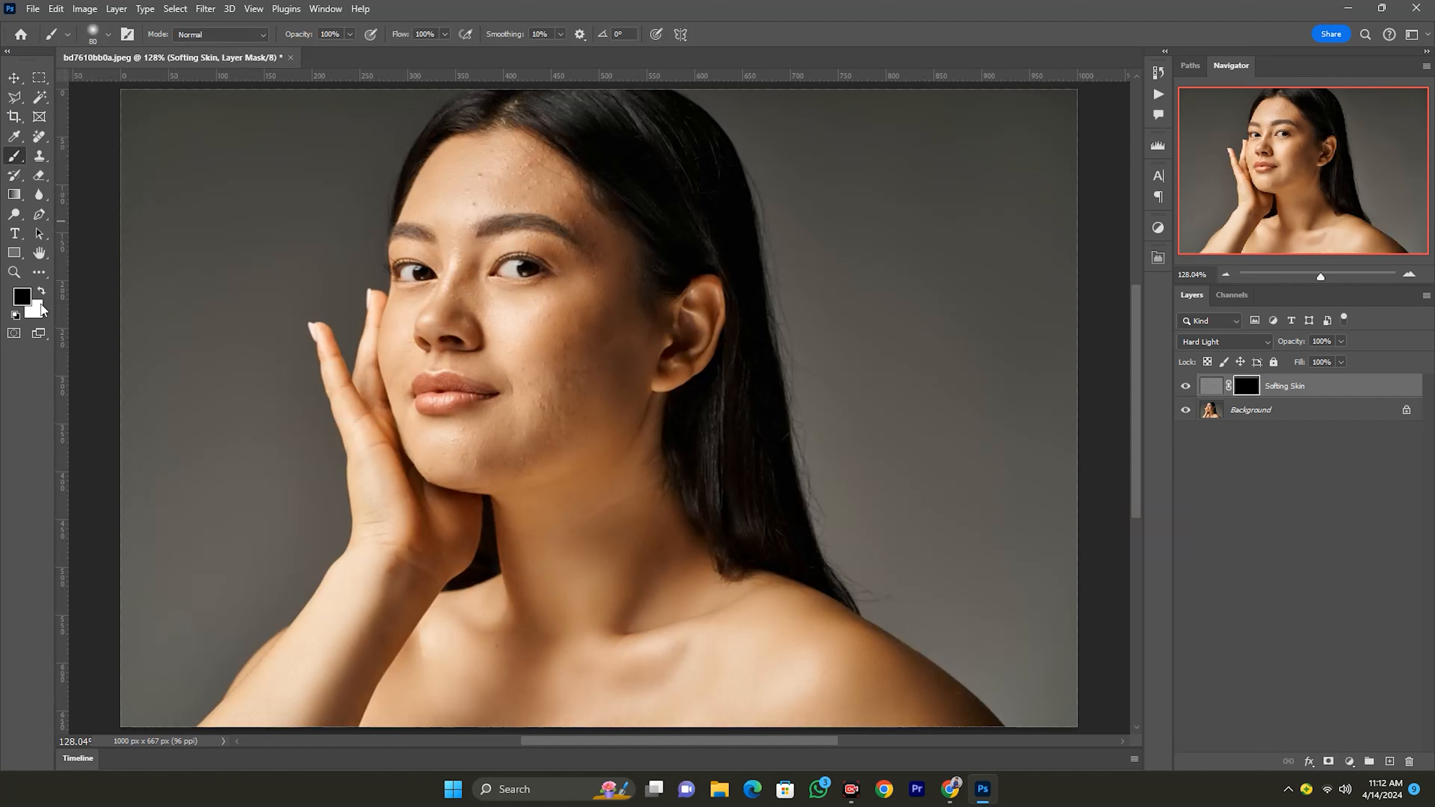
pyautogui.click(42, 293)
pyautogui.click(41, 293)
pyautogui.click(41, 294)
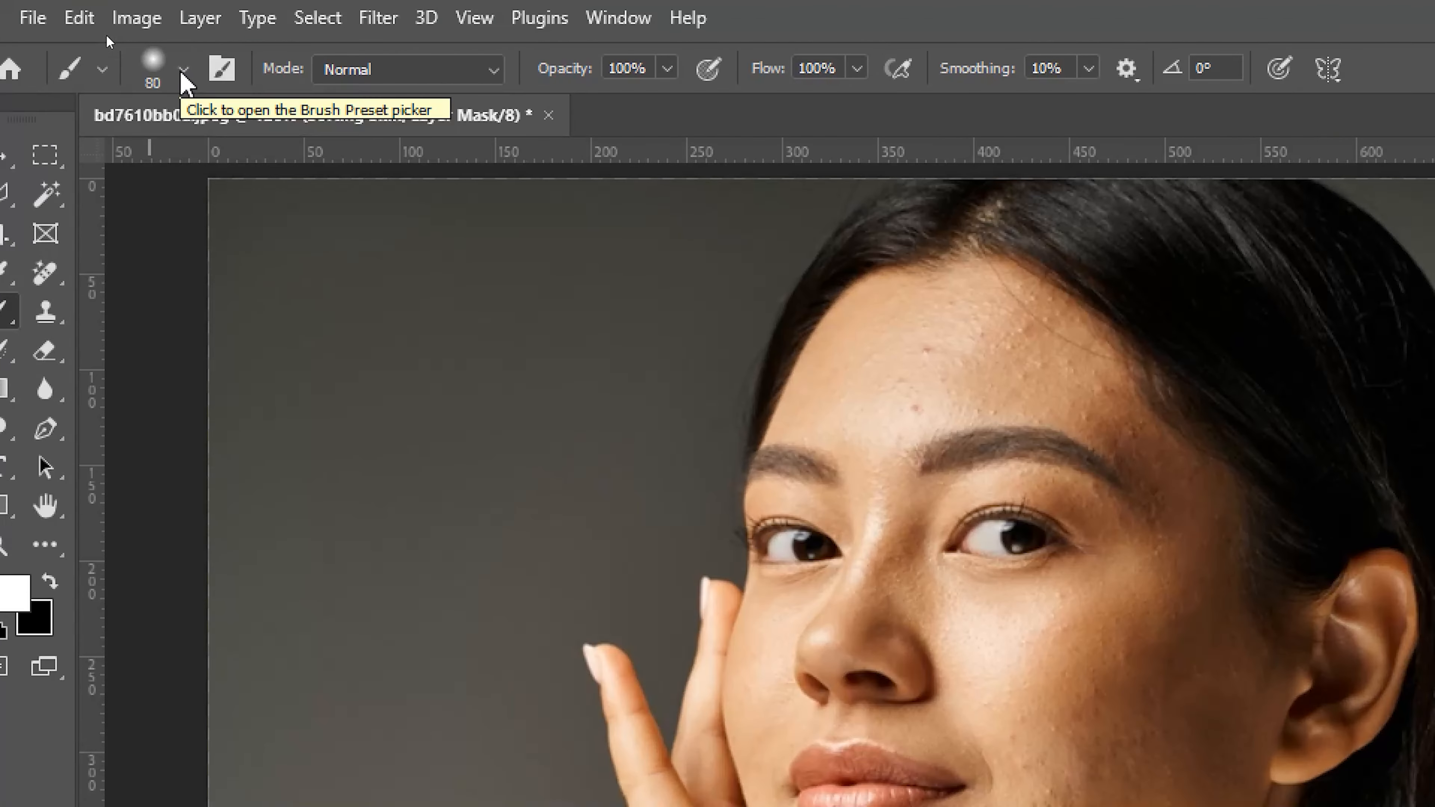
pyautogui.click(108, 35)
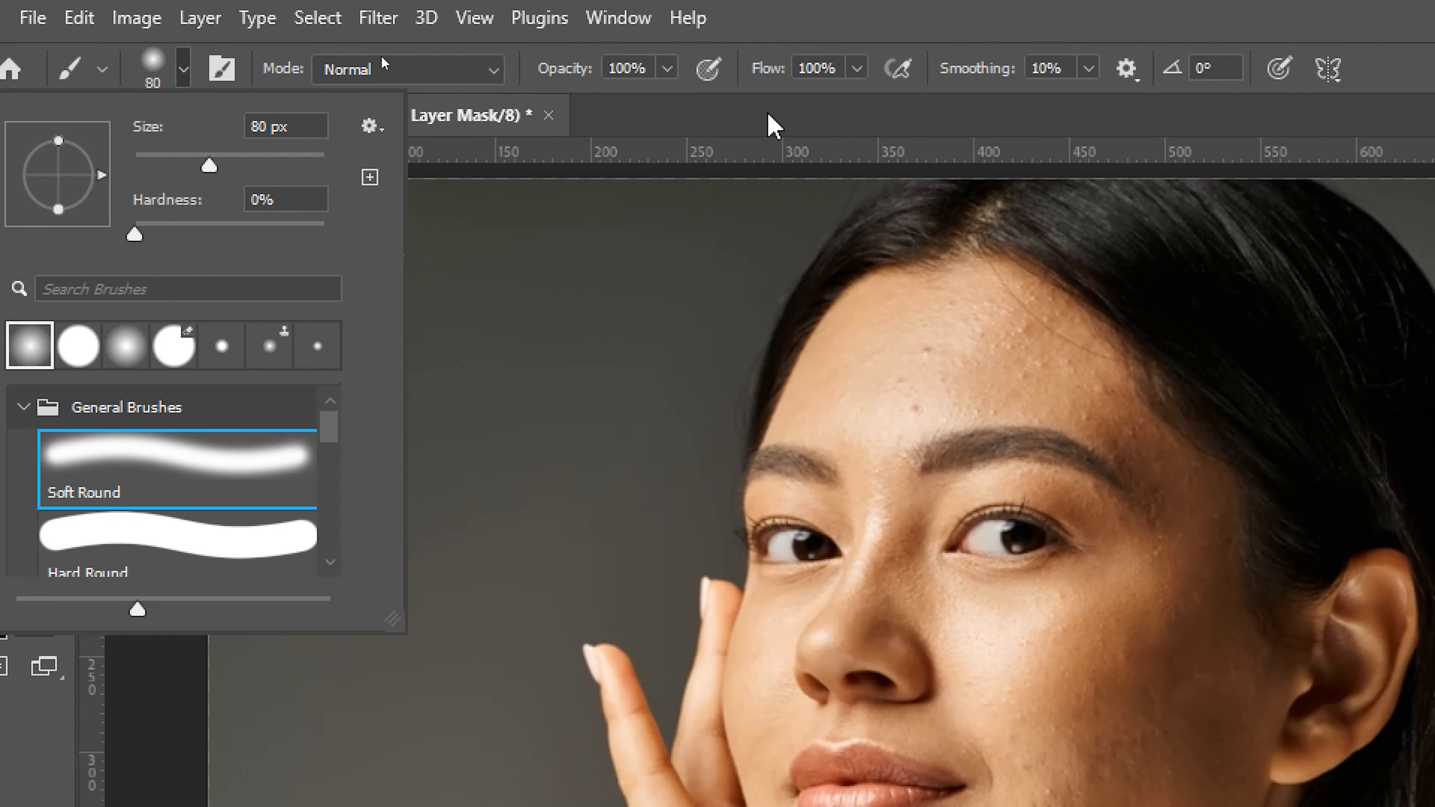
pyautogui.click(644, 83)
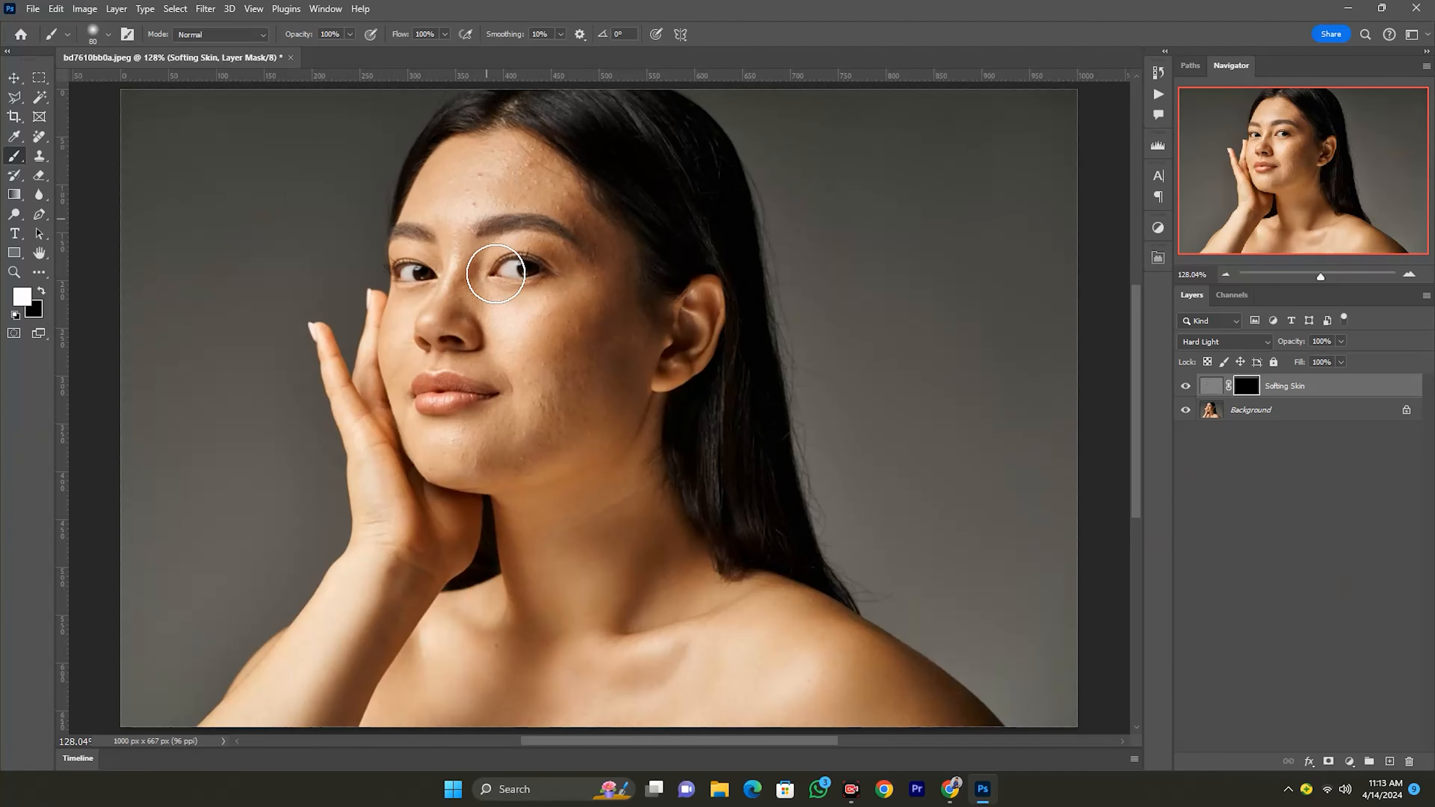
# Step: Paint white on the mask over the cheek and chin with a smaller soft brush to reveal the smoothing
pyautogui.moveTo(507, 282); pyautogui.dragTo(546, 315)
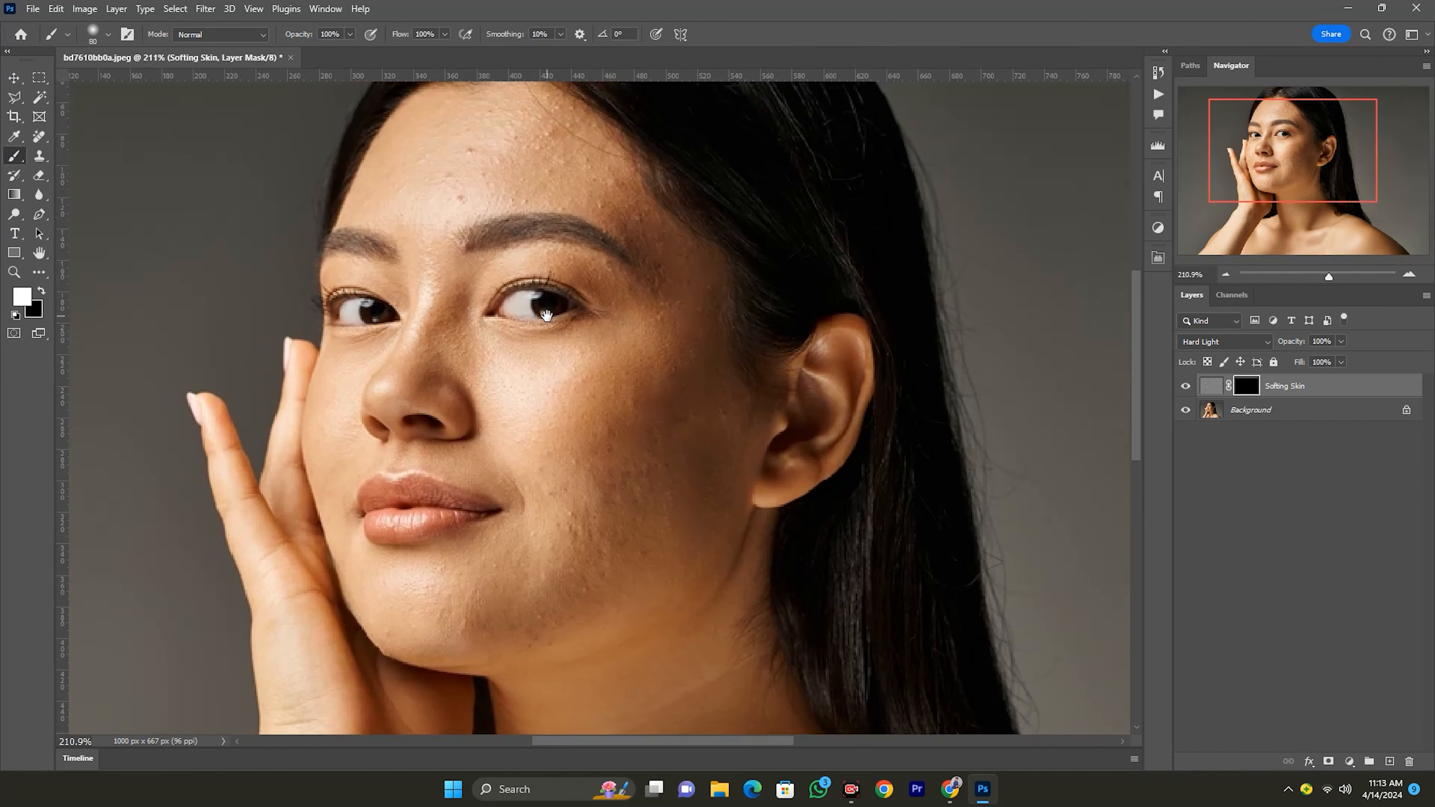
pyautogui.press('[')
pyautogui.press('[')
pyautogui.press('[')
pyautogui.moveTo(545, 398)
pyautogui.mouseDown()
pyautogui.moveTo(498, 383)
pyautogui.moveTo(527, 365)
pyautogui.moveTo(560, 381)
pyautogui.moveTo(592, 442)
pyautogui.moveTo(649, 356)
pyautogui.moveTo(677, 396)
pyautogui.moveTo(718, 408)
pyautogui.moveTo(714, 435)
pyautogui.moveTo(695, 294)
pyautogui.moveTo(693, 436)
pyautogui.moveTo(729, 445)
pyautogui.moveTo(696, 552)
pyautogui.moveTo(618, 533)
pyautogui.moveTo(560, 477)
pyautogui.moveTo(554, 526)
pyautogui.moveTo(590, 494)
pyautogui.moveTo(521, 563)
pyautogui.moveTo(417, 576)
pyautogui.moveTo(402, 611)
pyautogui.moveTo(487, 614)
pyautogui.moveTo(419, 623)
pyautogui.mouseUp()
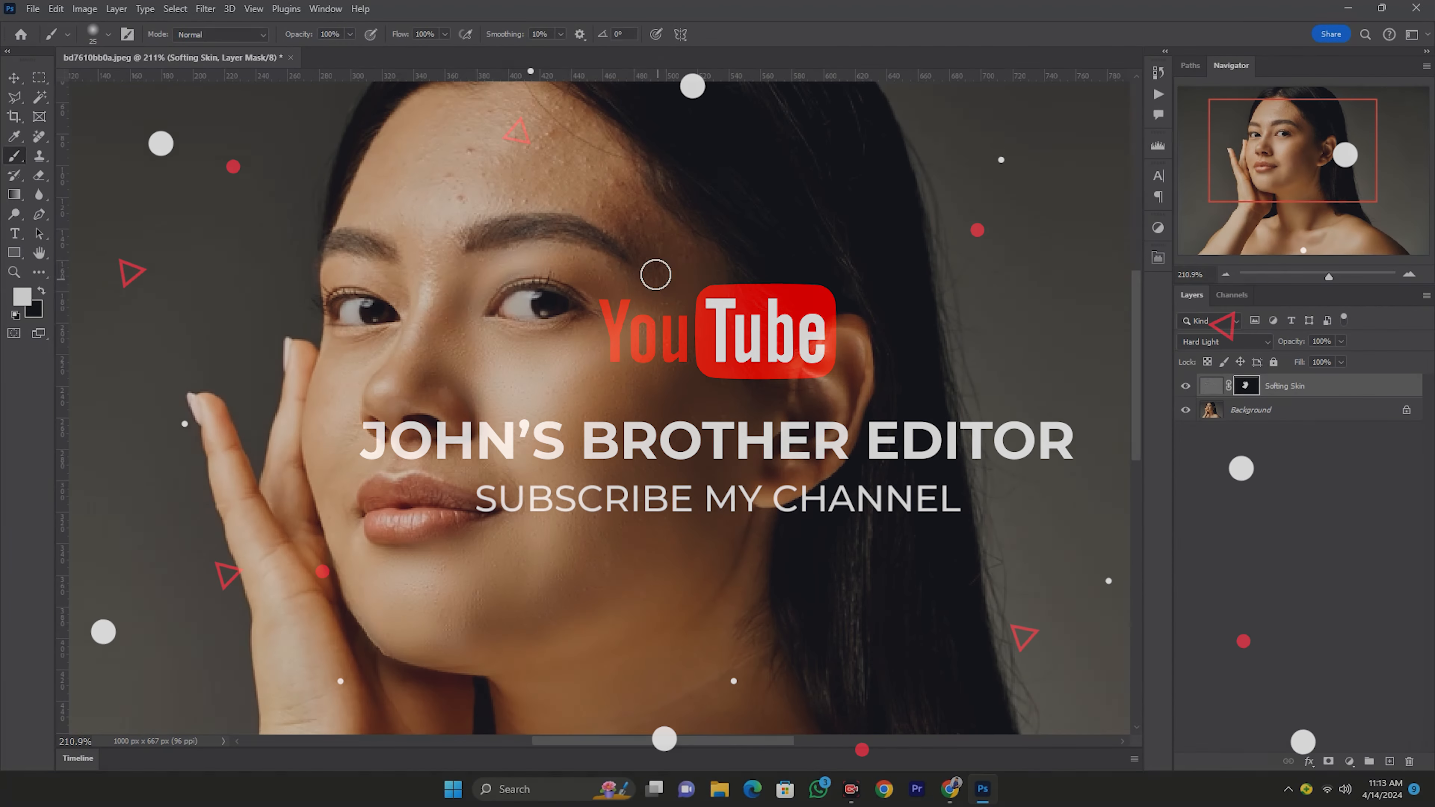
# Step: Paint the mask over the forehead and the skin around the eyes, nose and mouth, using brush size 15 for tight areas
pyautogui.moveTo(446, 104)
pyautogui.mouseDown()
pyautogui.moveTo(361, 221)
pyautogui.moveTo(520, 142)
pyautogui.moveTo(620, 213)
pyautogui.moveTo(440, 183)
pyautogui.moveTo(414, 225)
pyautogui.moveTo(438, 309)
pyautogui.moveTo(418, 317)
pyautogui.moveTo(409, 294)
pyautogui.moveTo(408, 306)
pyautogui.moveTo(340, 272)
pyautogui.moveTo(371, 273)
pyautogui.mouseUp()
pyautogui.press('[')
pyautogui.press('[')
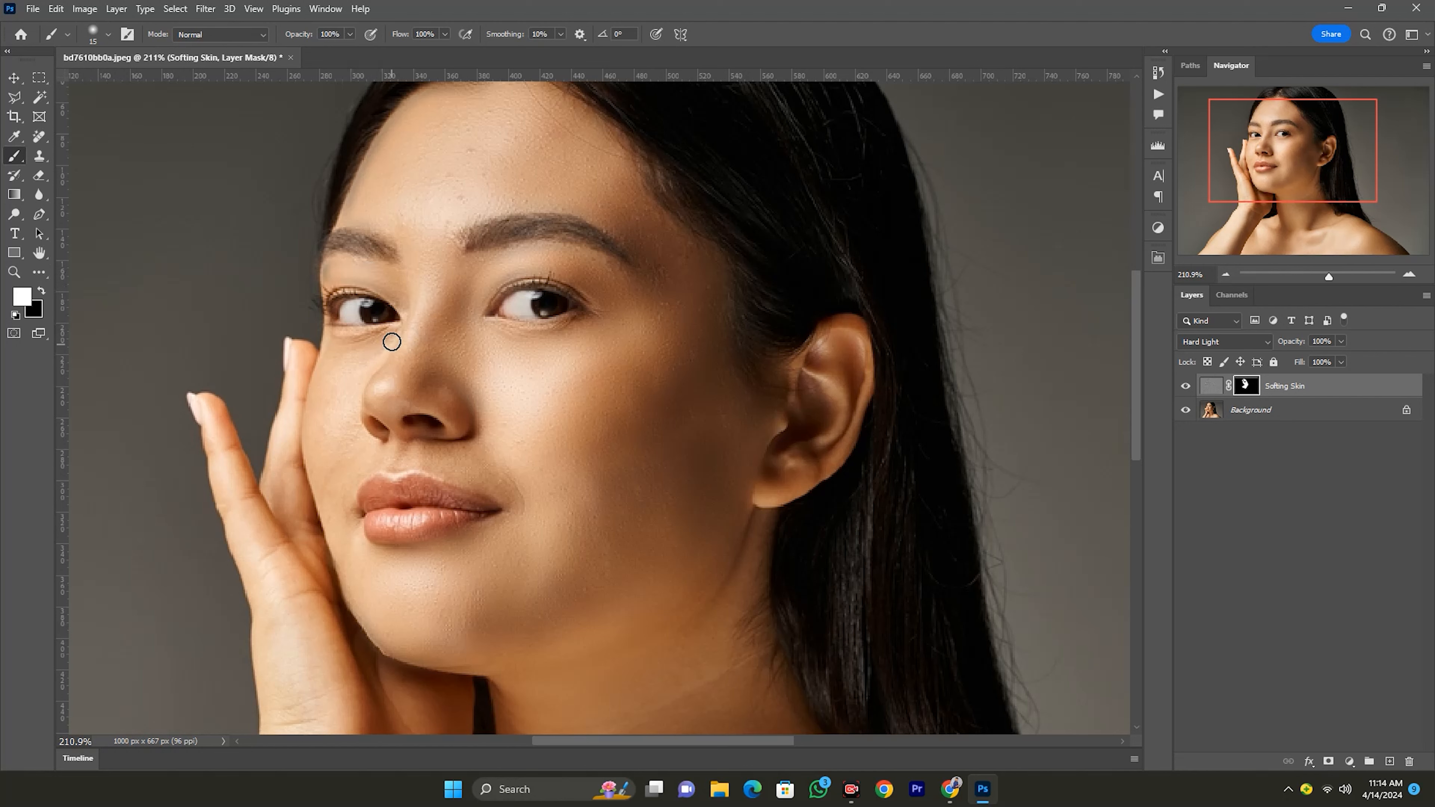
pyautogui.hotkey('ctrl', 'z')
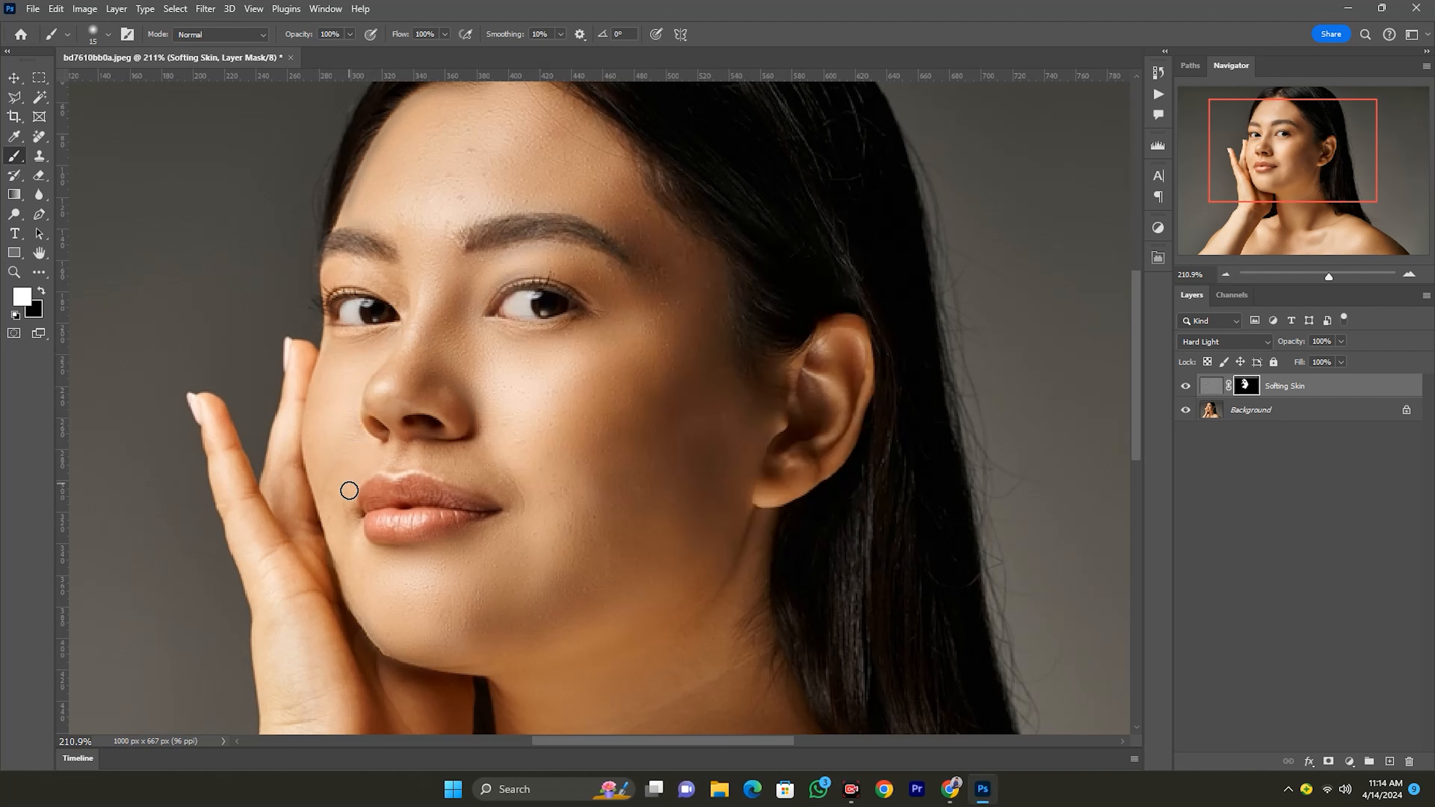
pyautogui.press(']')
pyautogui.press(']')
pyautogui.press(']')
pyautogui.press('[')
pyautogui.press('[')
pyautogui.press('[')
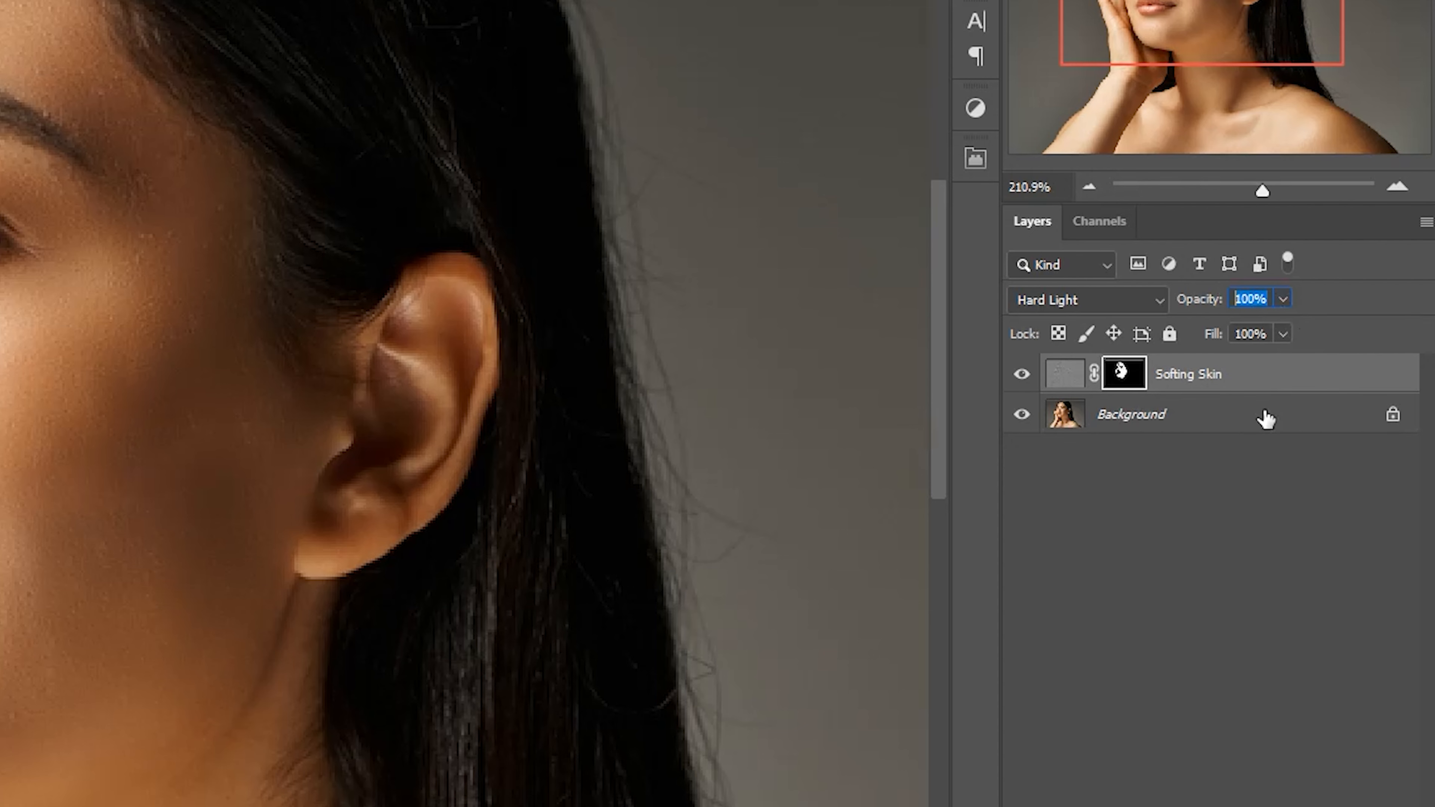
# Step: Set the Softing Skin layer's opacity to 85% and target its image thumbnail instead of the mask
pyautogui.write('85')
pyautogui.press('Return')
pyautogui.click(1274, 380)
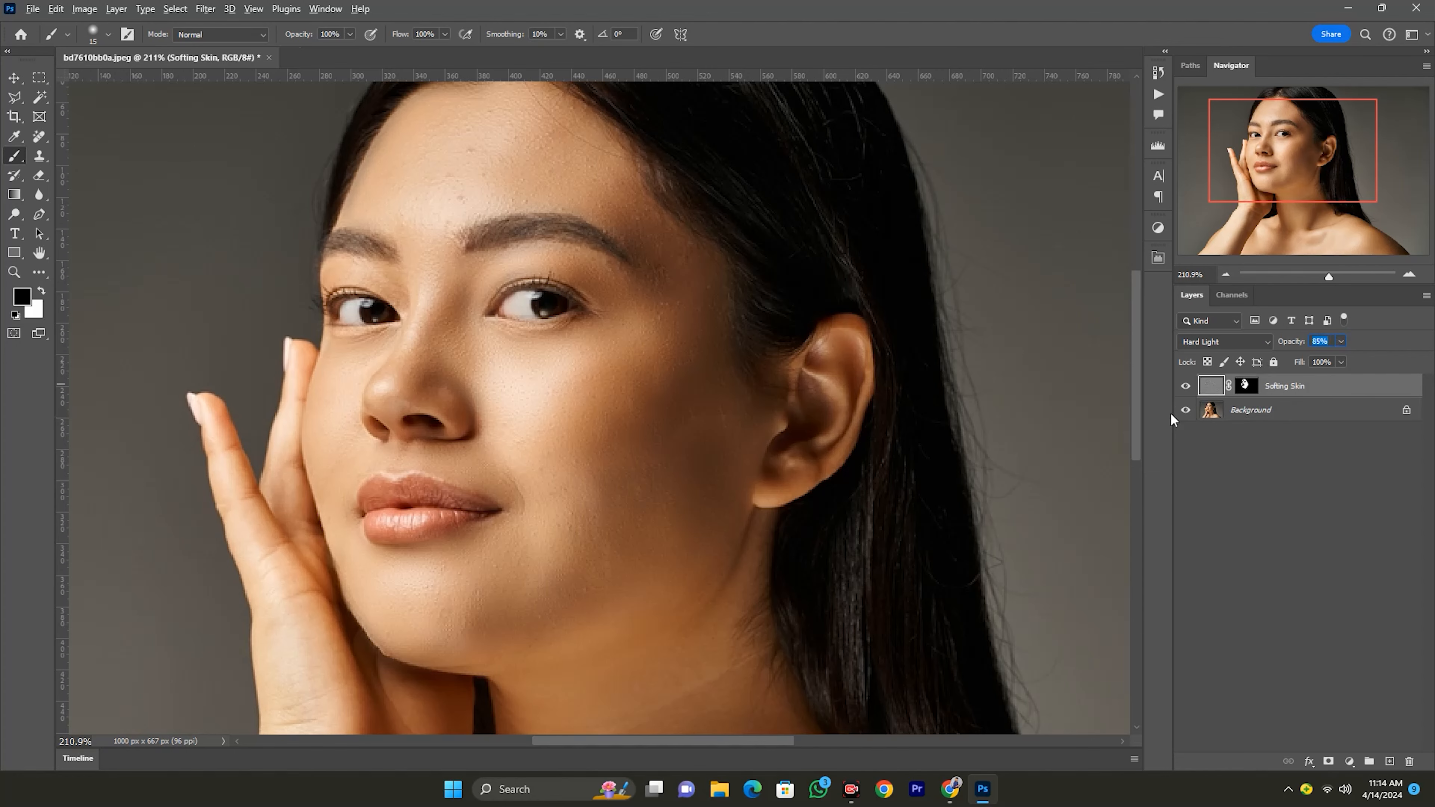
# Step: Compare the face before and after softening by isolating the Background layer and restoring the Softing Skin layer
pyautogui.keyDown('alt'); pyautogui.click(1185, 412); pyautogui.keyUp('alt')
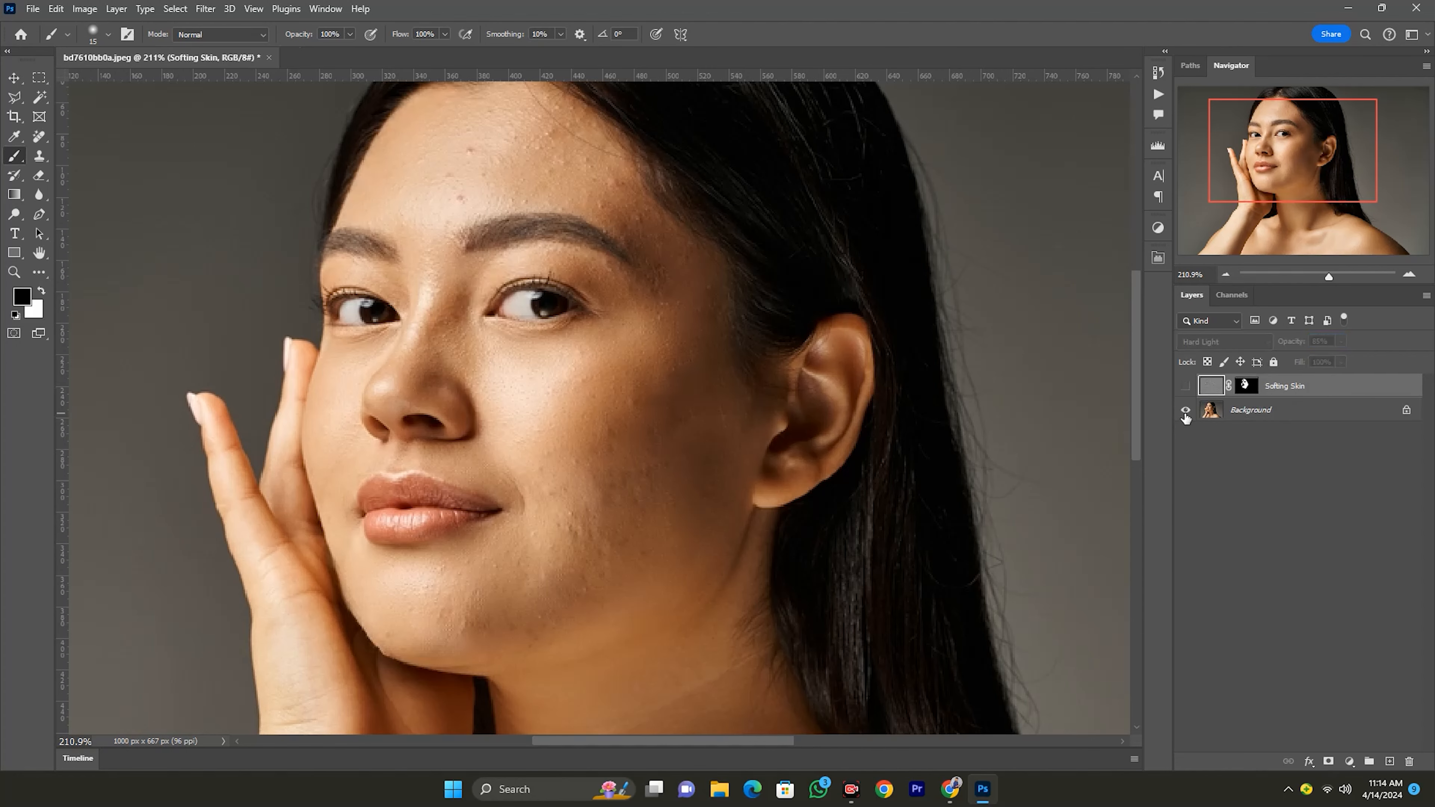
pyautogui.keyDown('alt'); pyautogui.click(1185, 414); pyautogui.keyUp('alt')
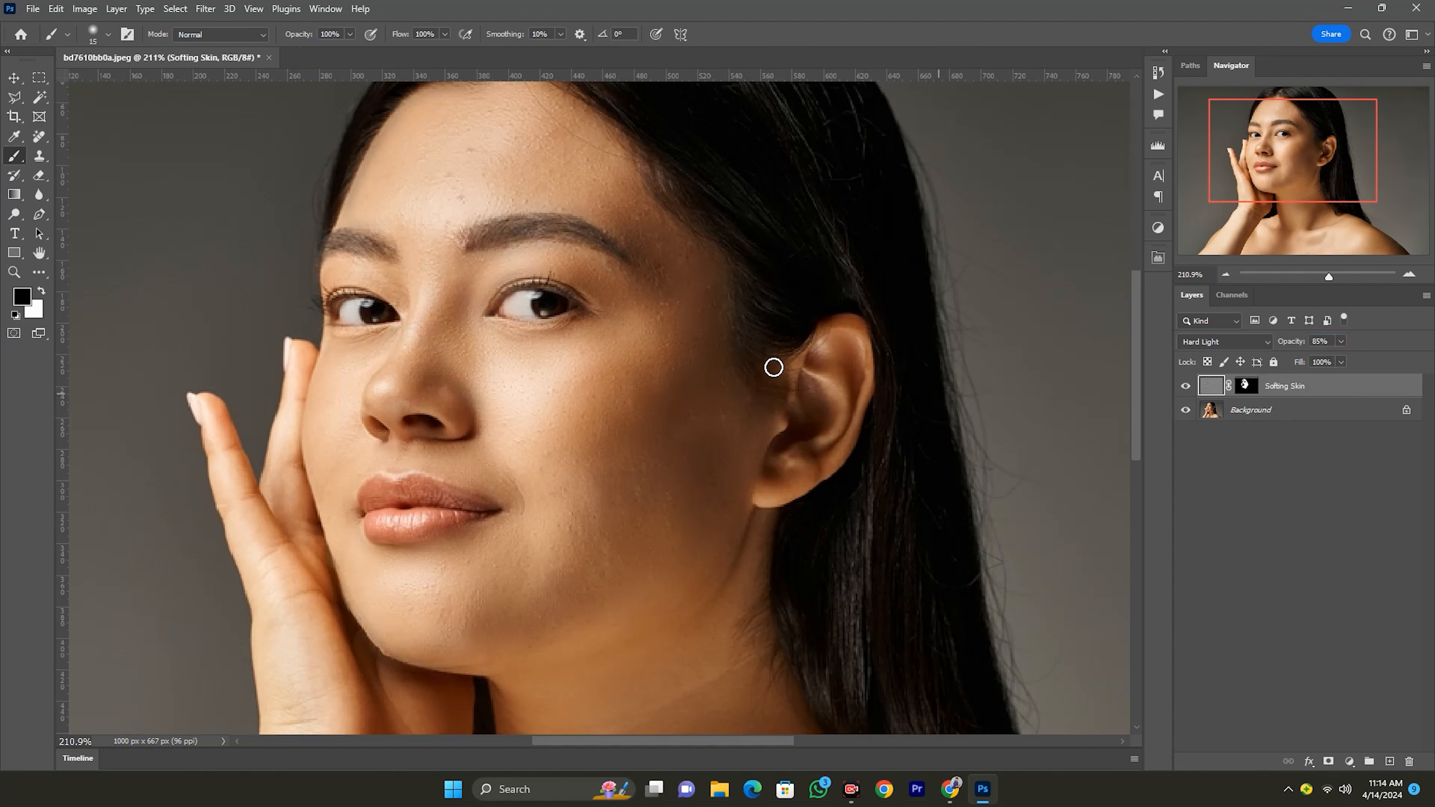
pyautogui.press('v')
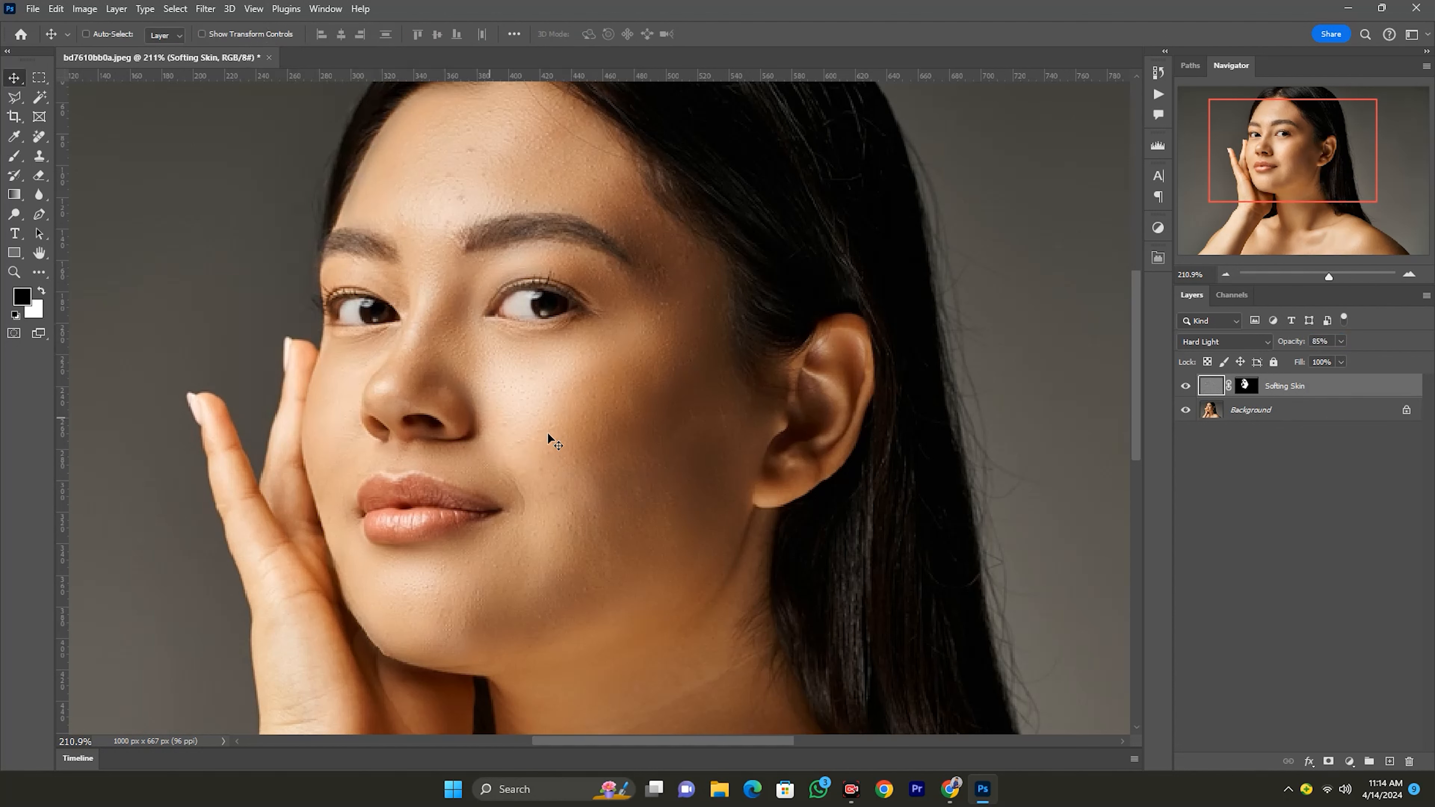